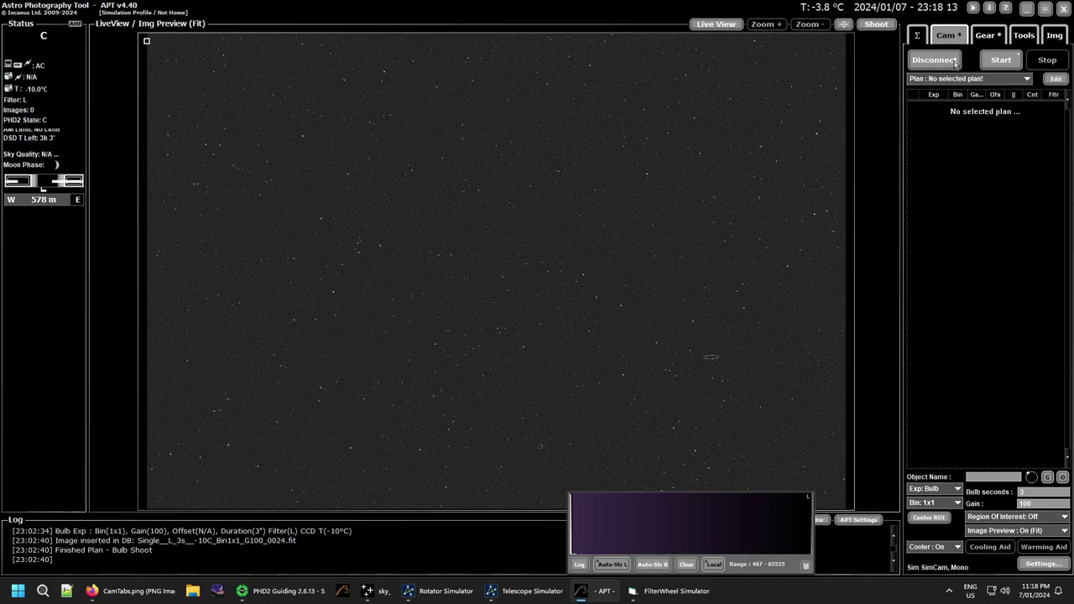
Load the '[L] 60 133.4s G389' plan, then switch to the '[L] M78' plan
click(1027, 80)
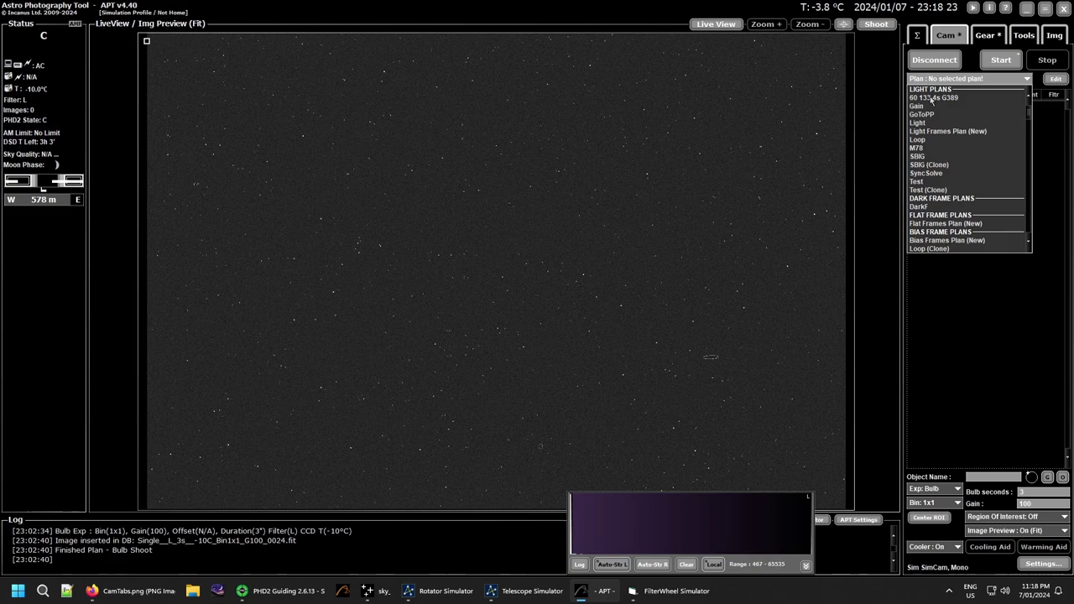
click(929, 97)
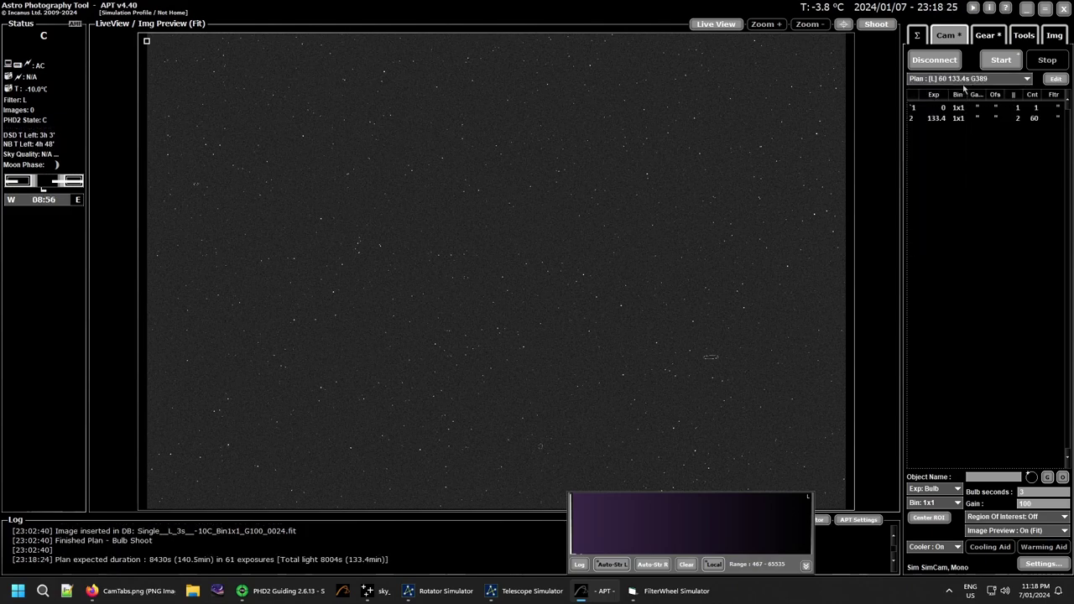
click(1015, 82)
click(923, 148)
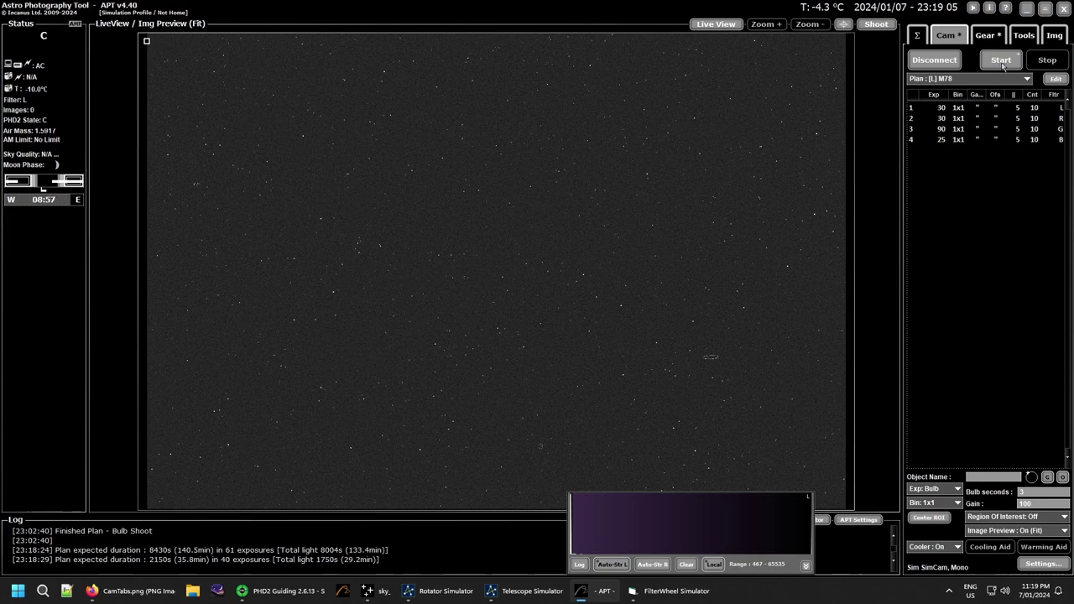
Start the M78 plan and set '# of executions' to 0 in the Start Options dialog
click(1002, 62)
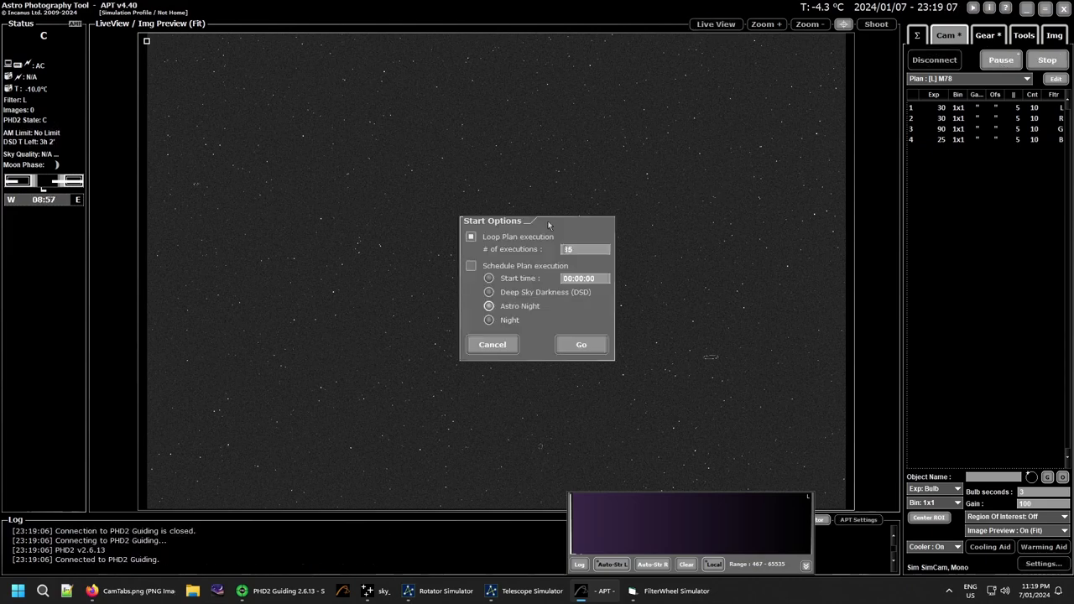
drag(558, 214, 667, 103)
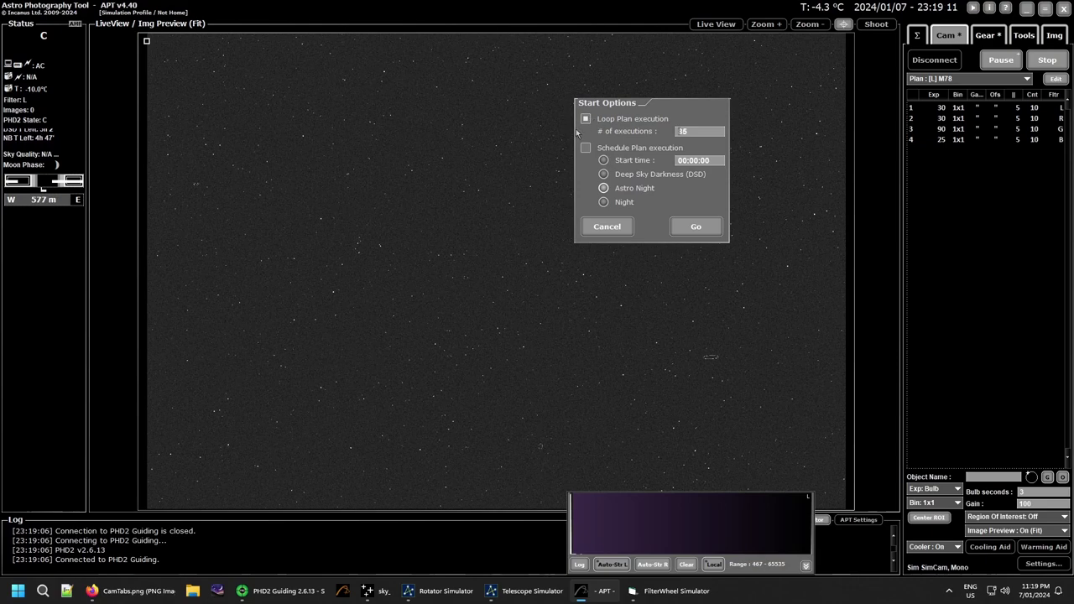
double_click(683, 132)
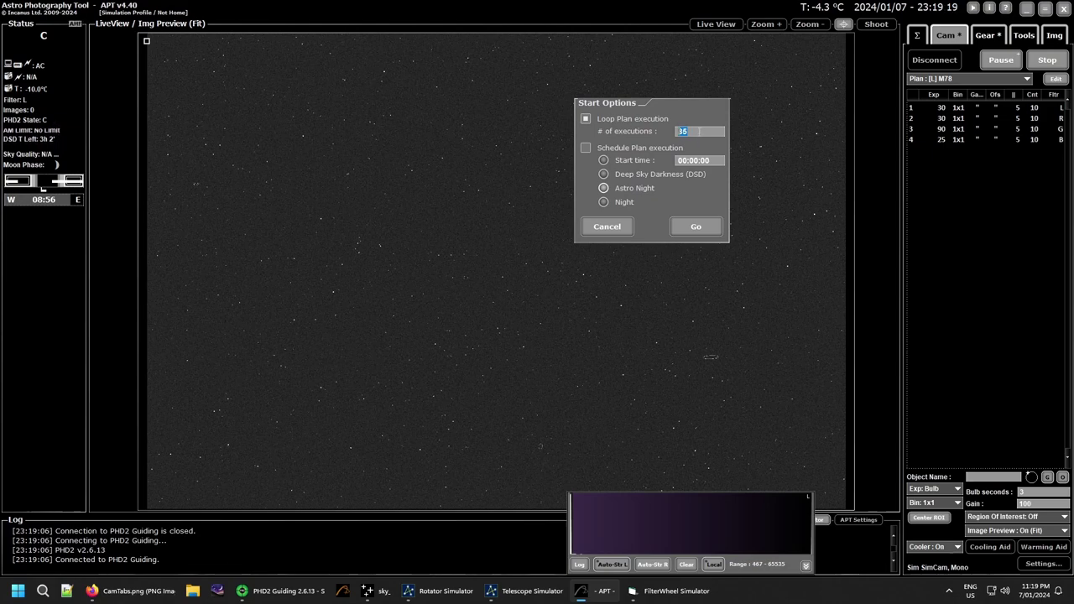
text(0)
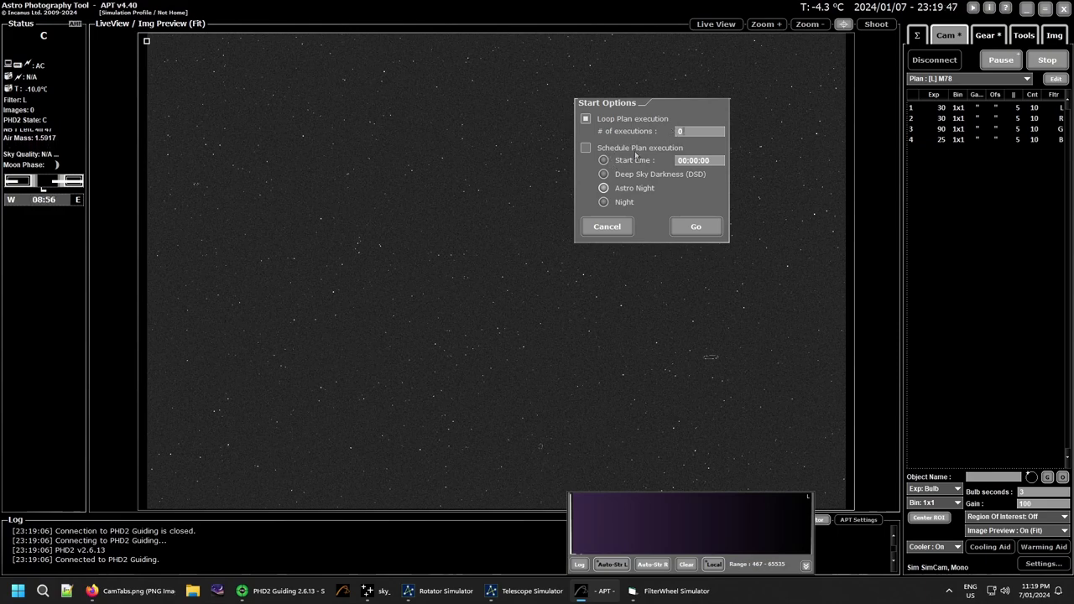
Select Astro Night as the scheduled start, then cancel the Start Options dialog
click(603, 189)
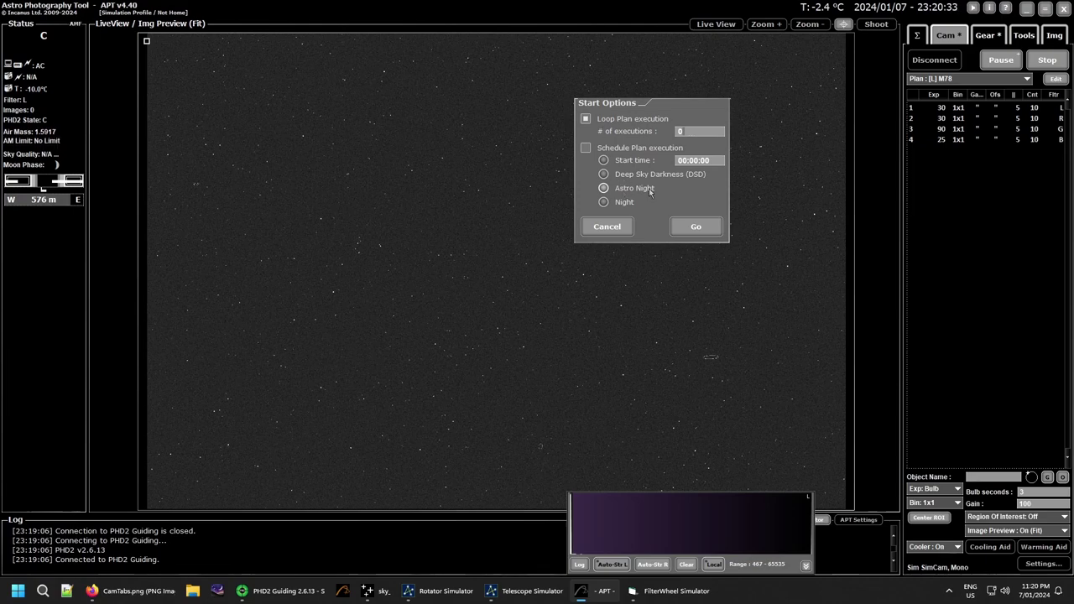
click(613, 228)
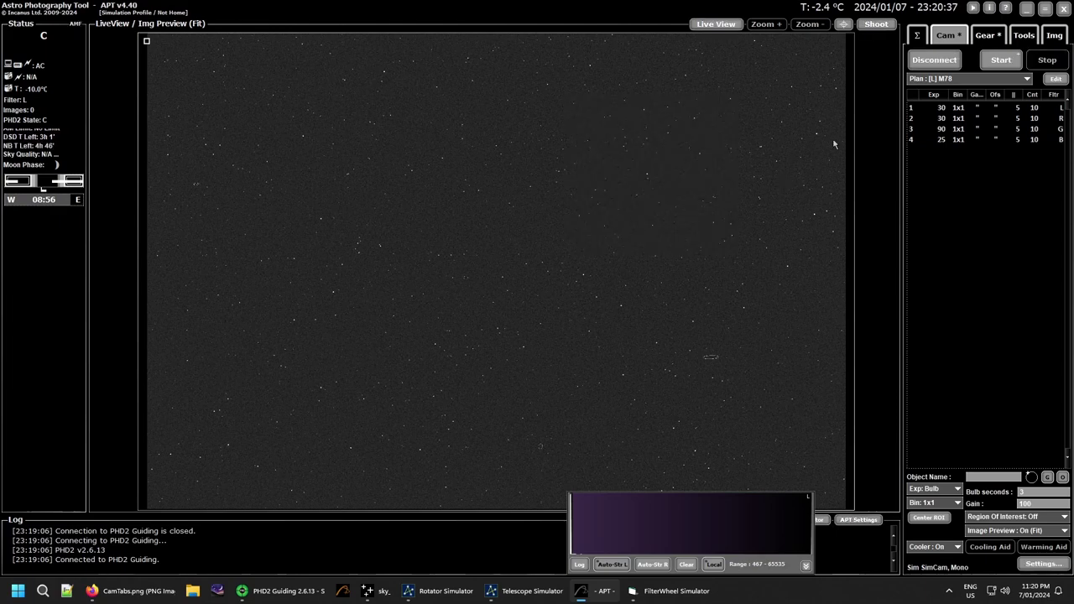
Start the M78 plan, then pause it and confirm aborting the current exposure
click(999, 64)
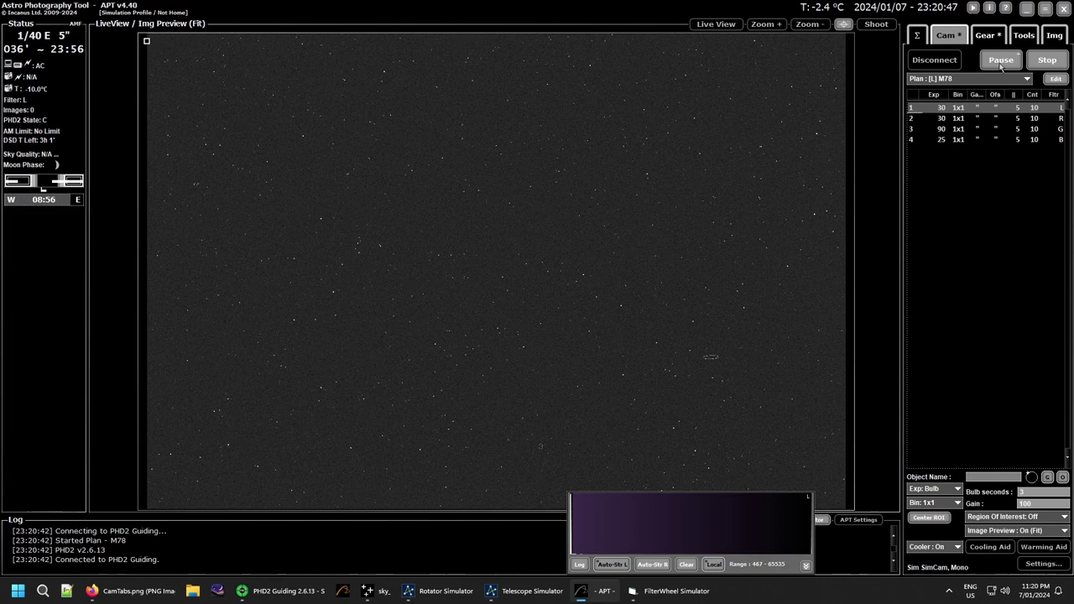
click(1000, 64)
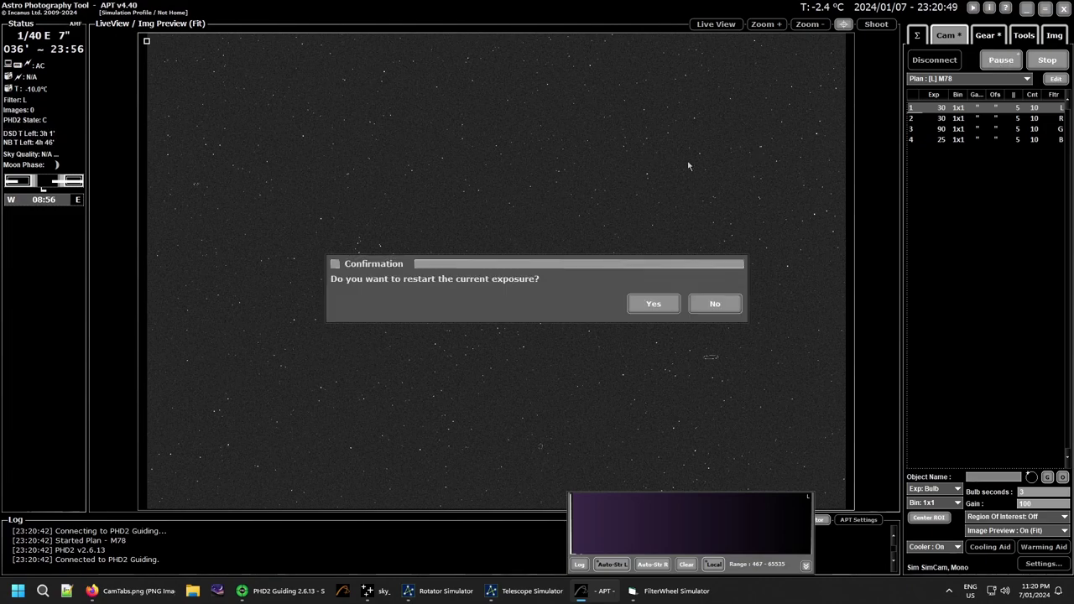
click(650, 307)
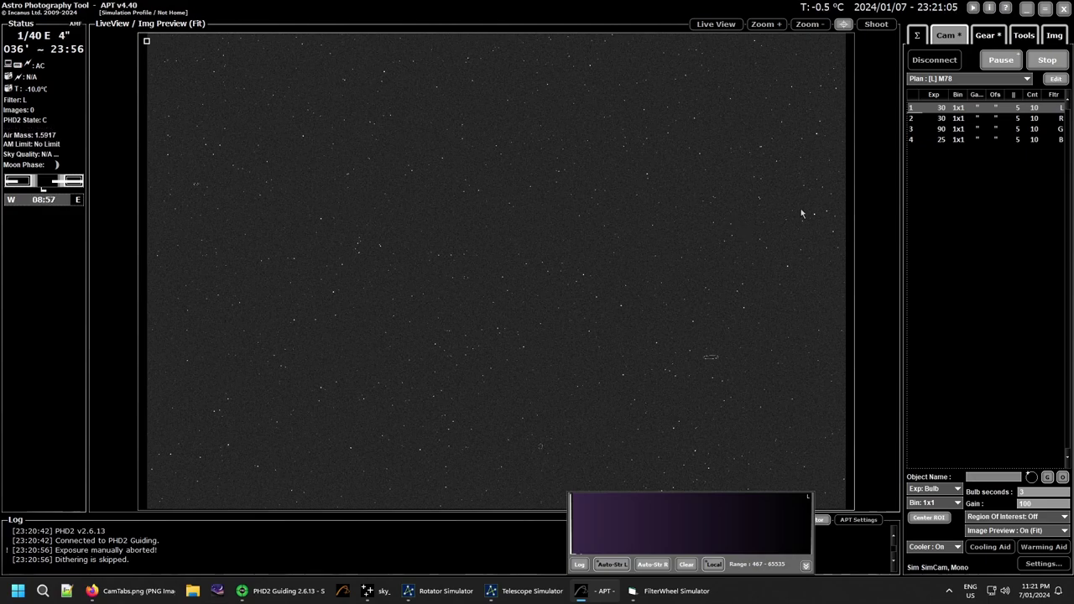
Toggle the plan between paused and resumed a few times, then stop it completely
click(998, 63)
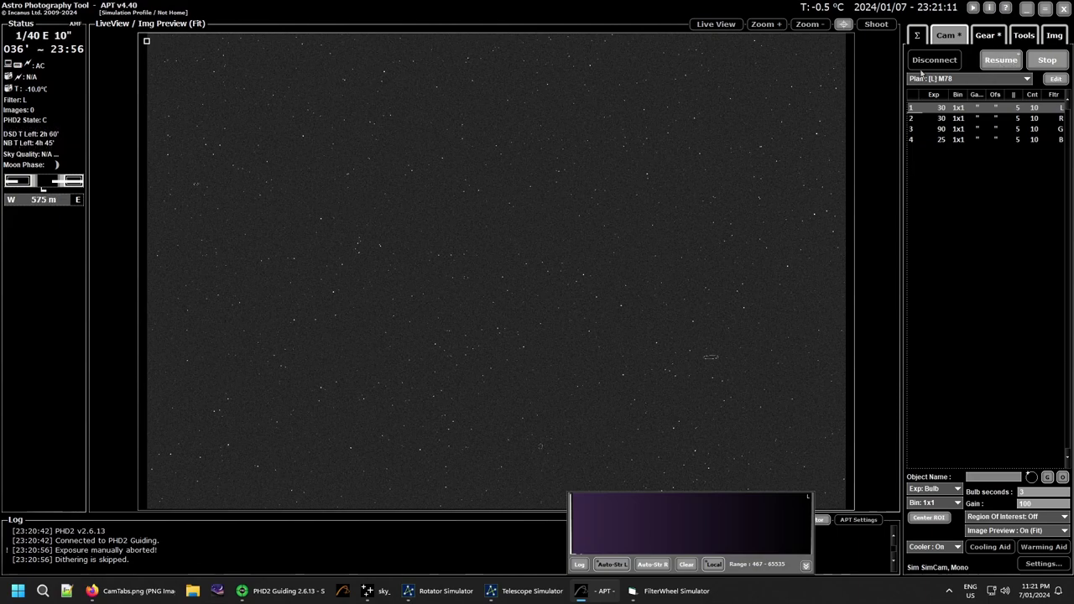
click(1001, 59)
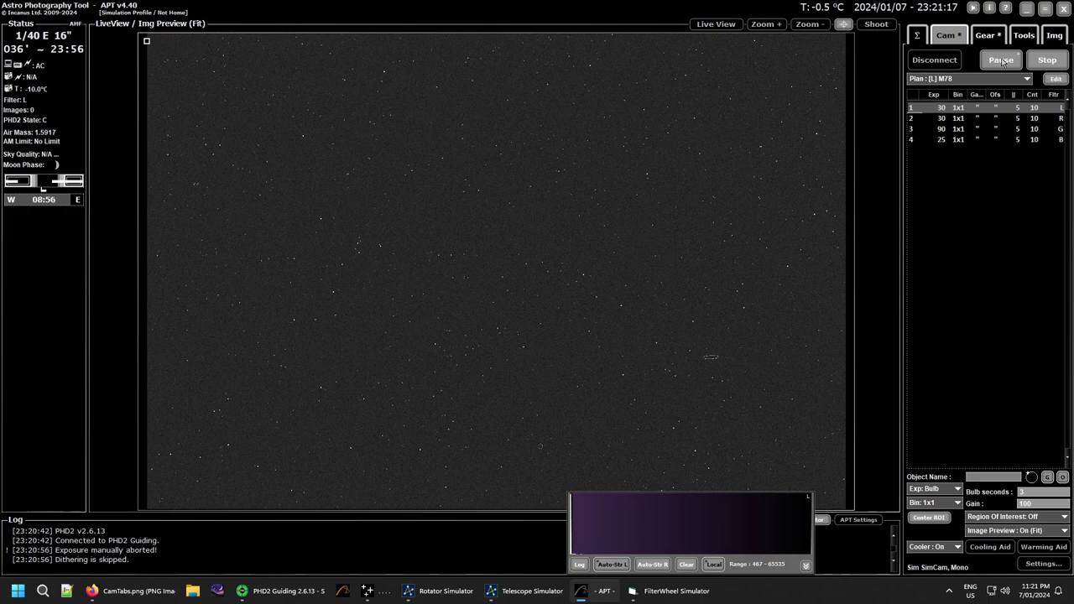
click(1001, 60)
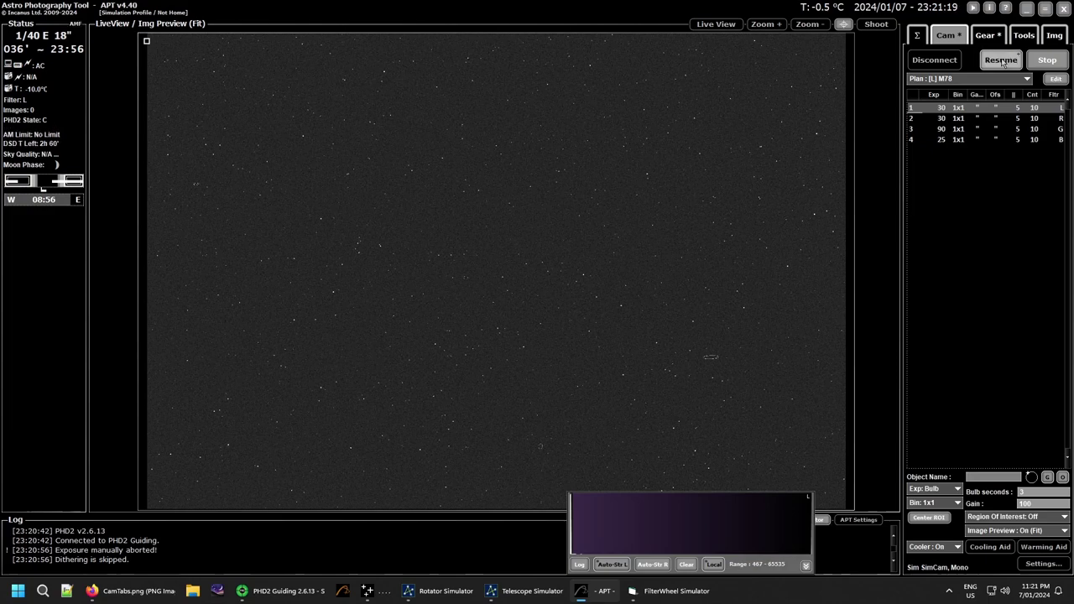
click(1001, 60)
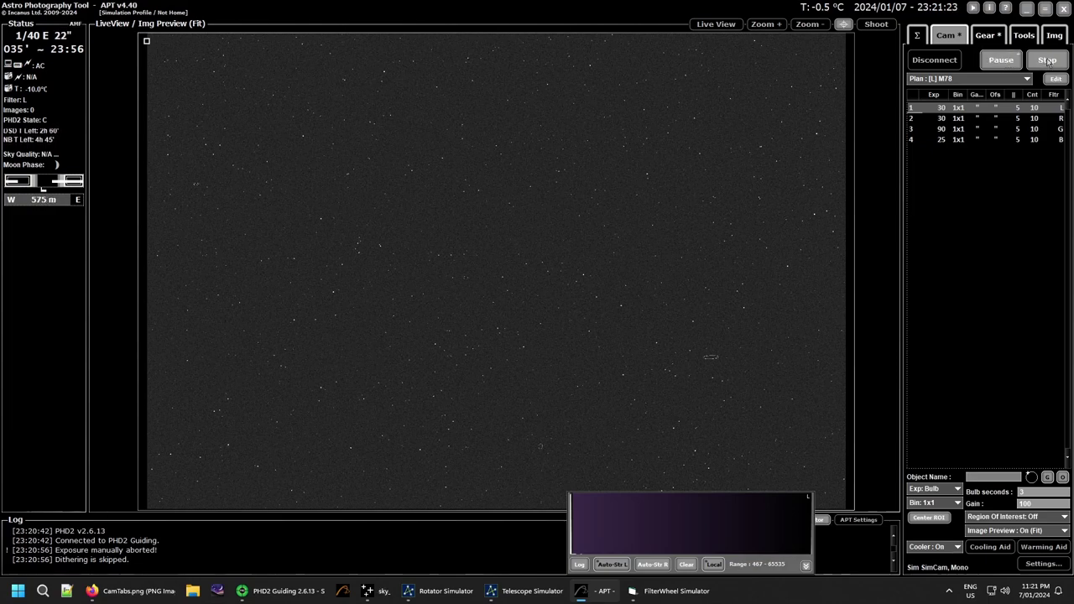
click(1047, 60)
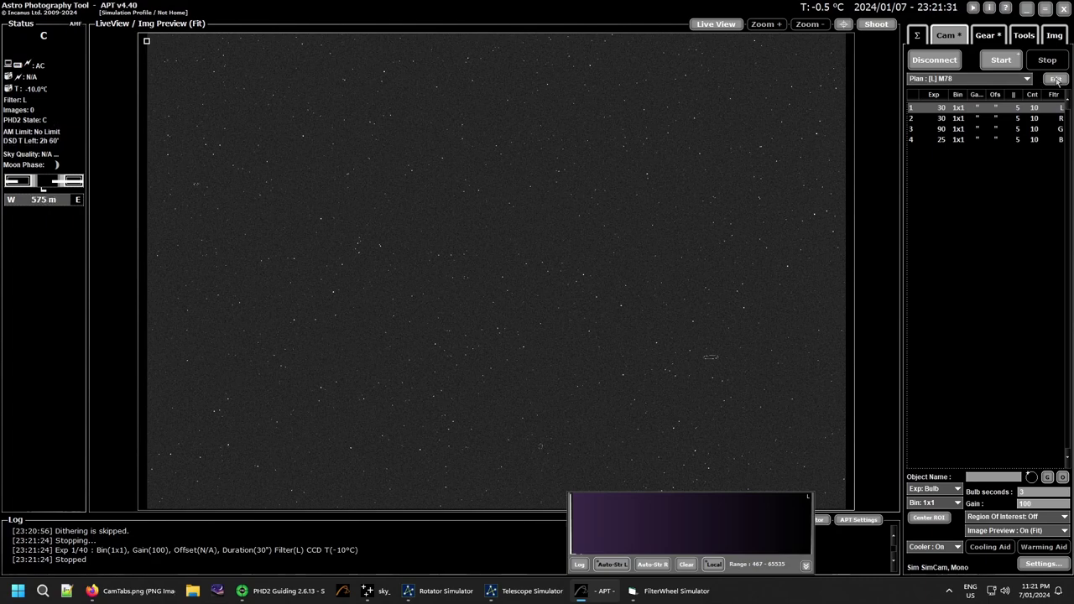
click(1055, 79)
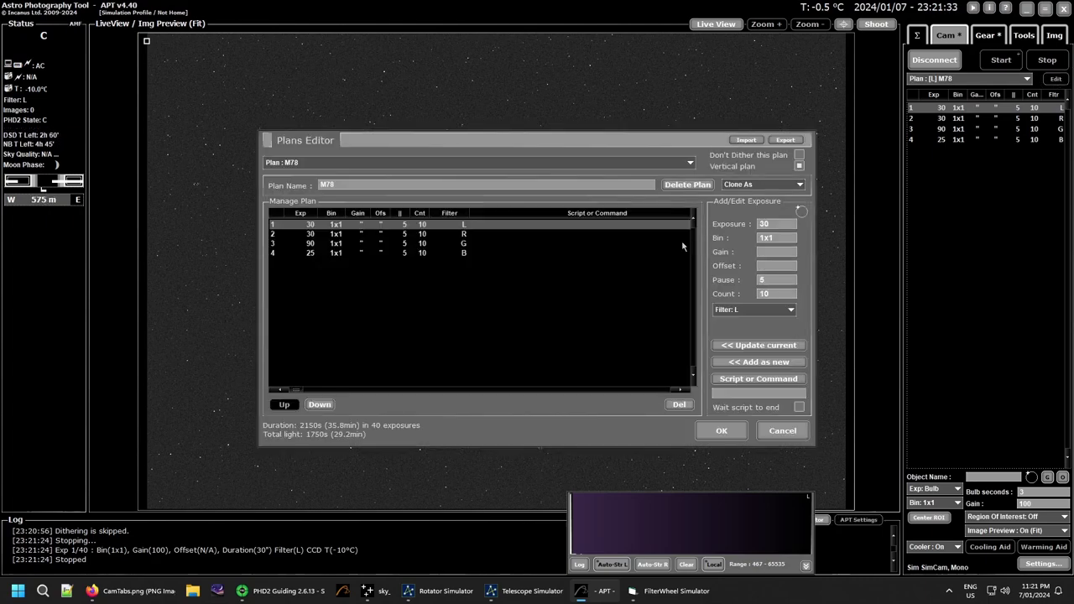
click(782, 431)
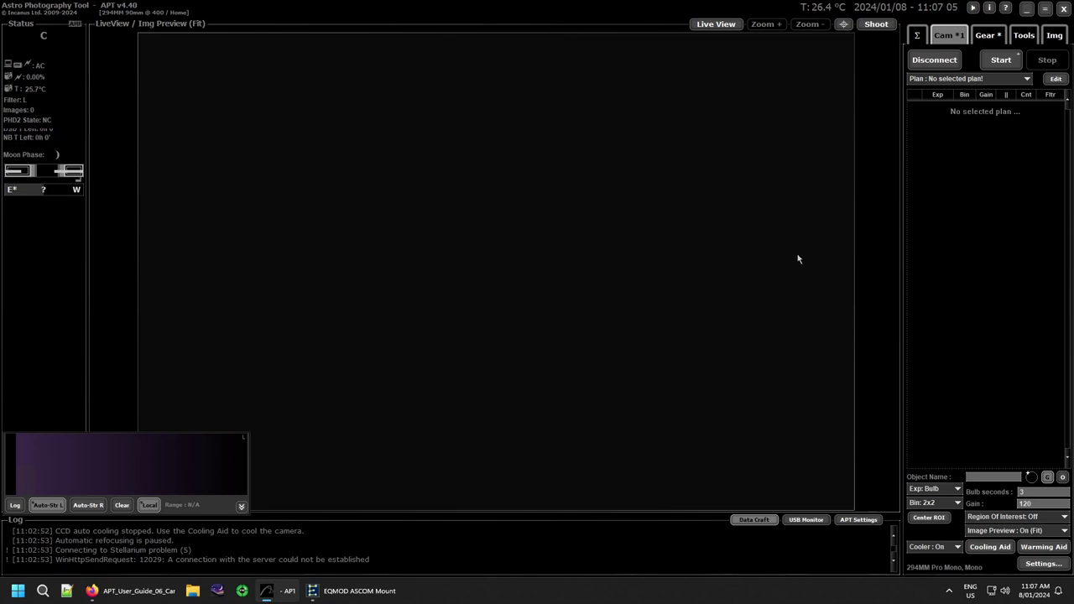
Select the '[L] Quick Demo' plan from the Plan list
click(1023, 83)
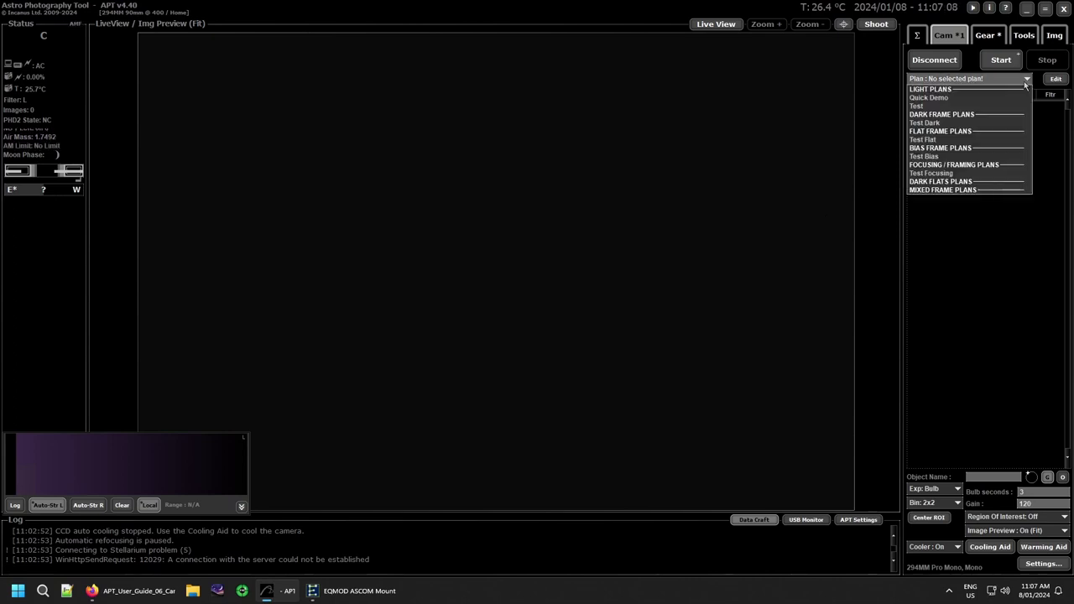
click(928, 98)
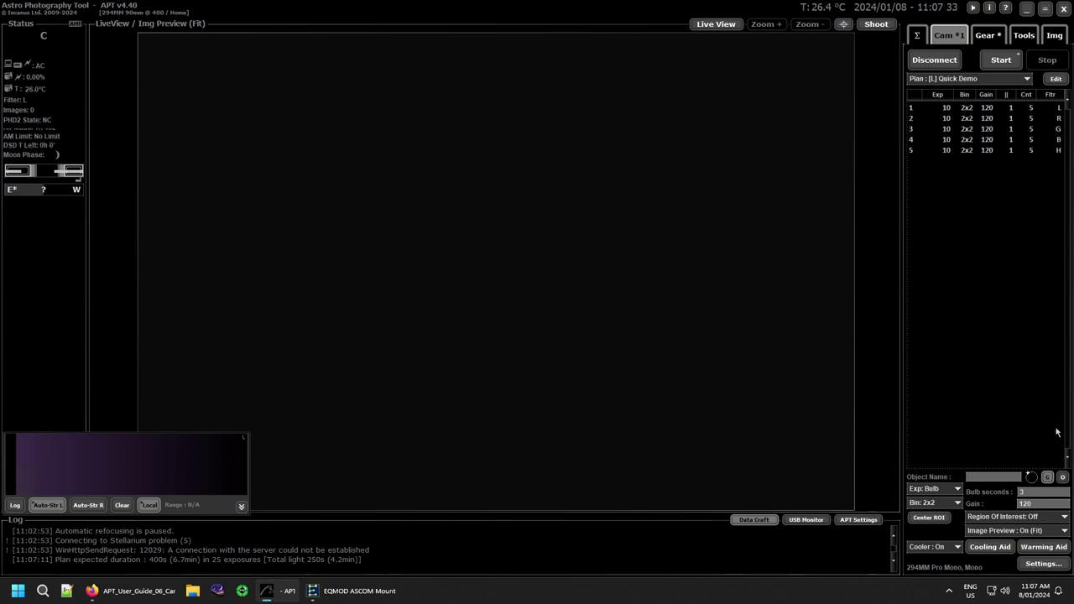
mouse_move(999, 109)
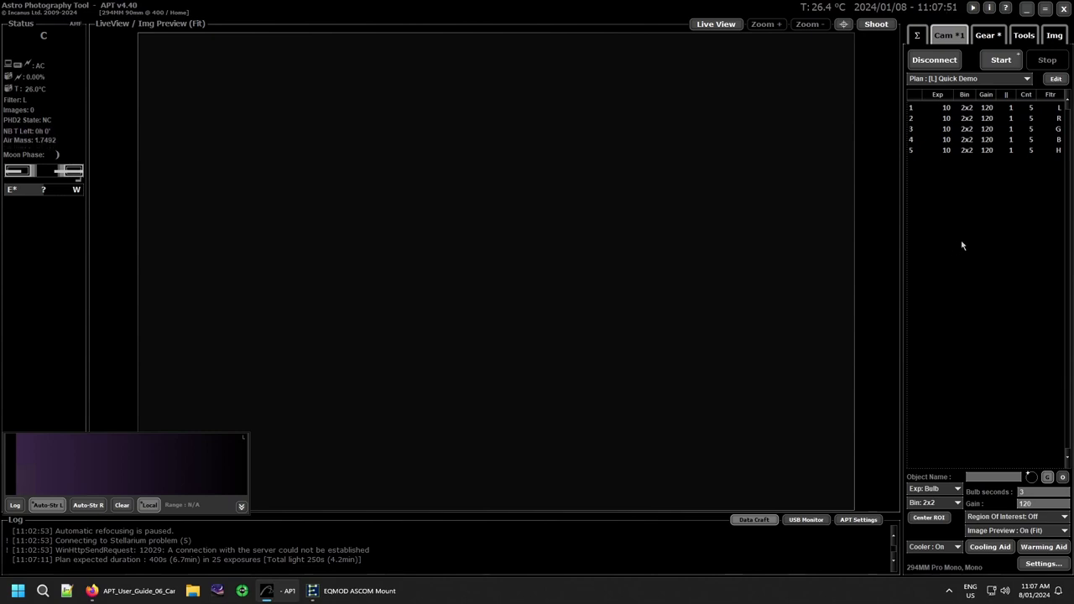
double_click(982, 279)
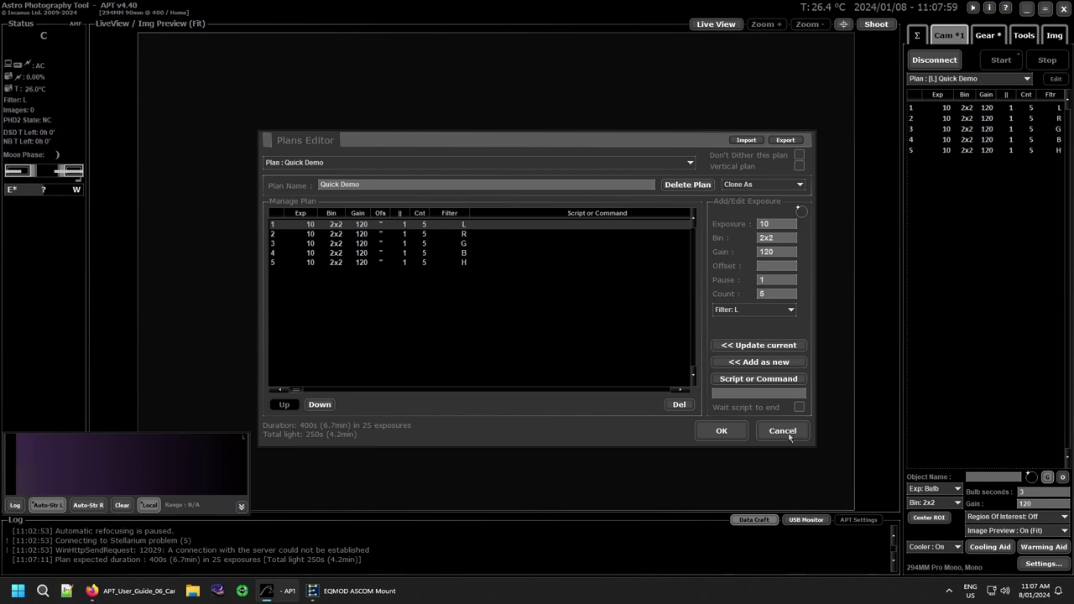
click(782, 430)
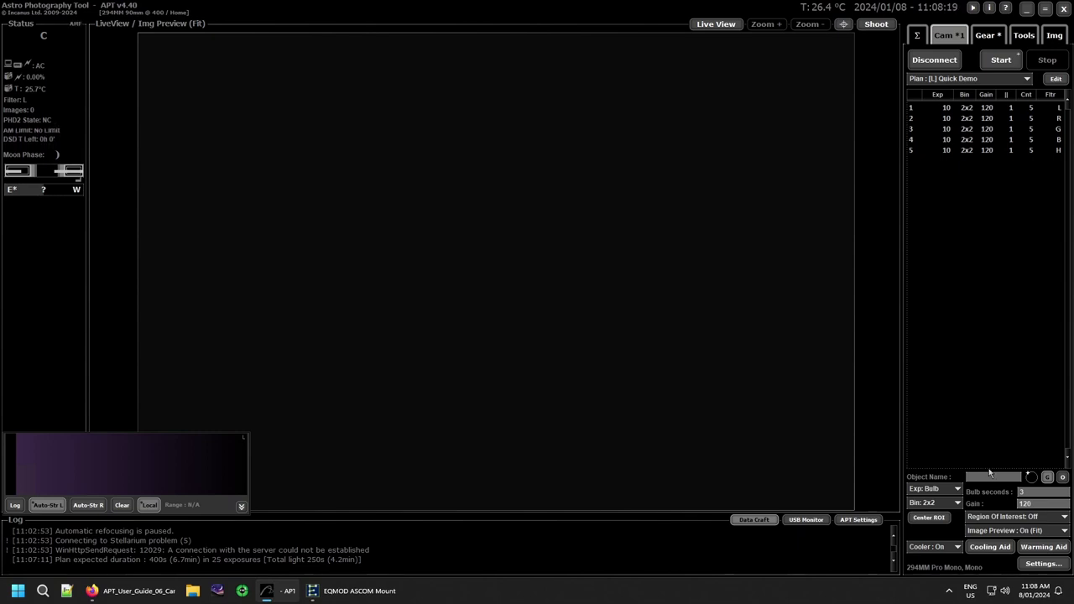
Review the exposure and binning lists, keeping Bulb exposure and 2x2 binning
click(958, 489)
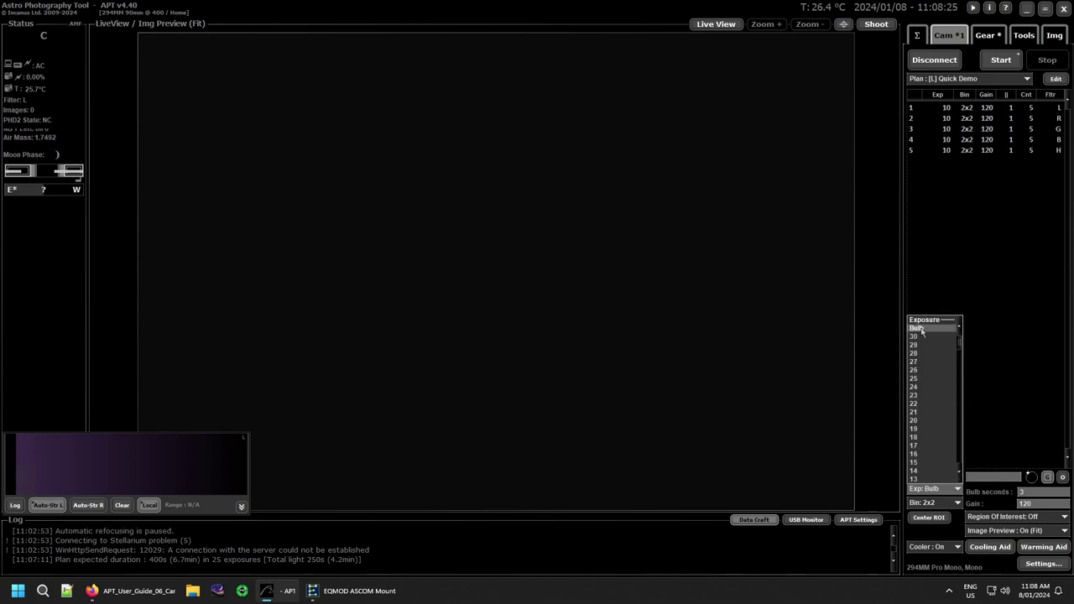
click(920, 329)
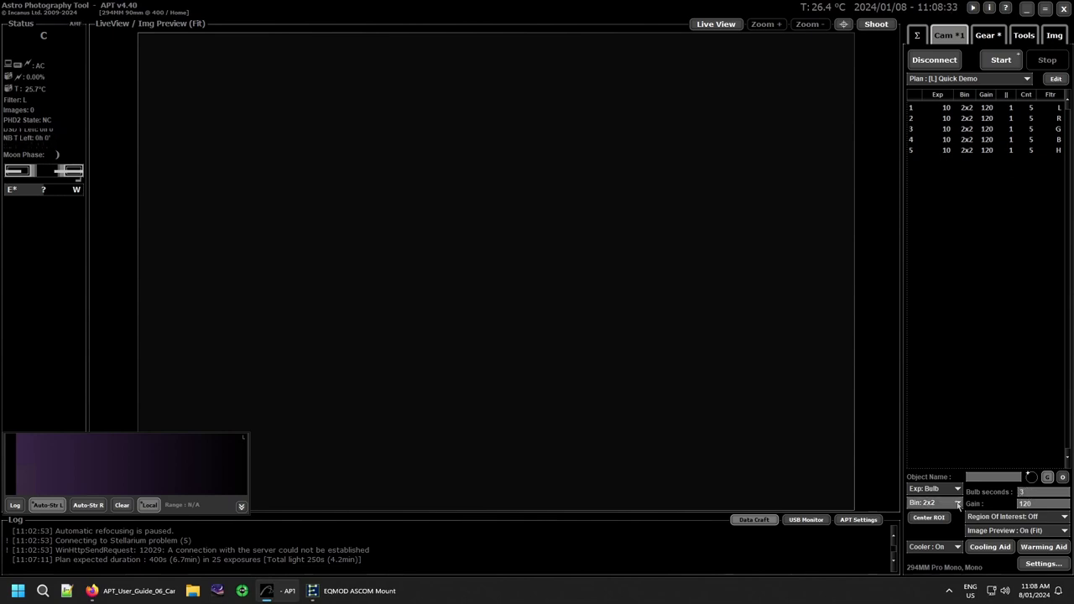
click(958, 504)
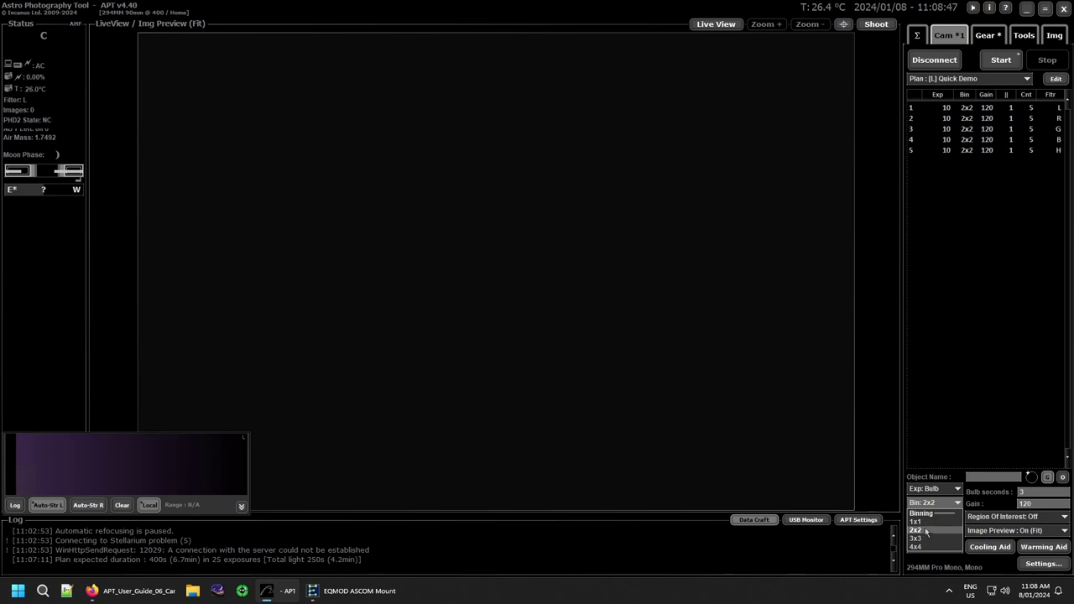
click(924, 528)
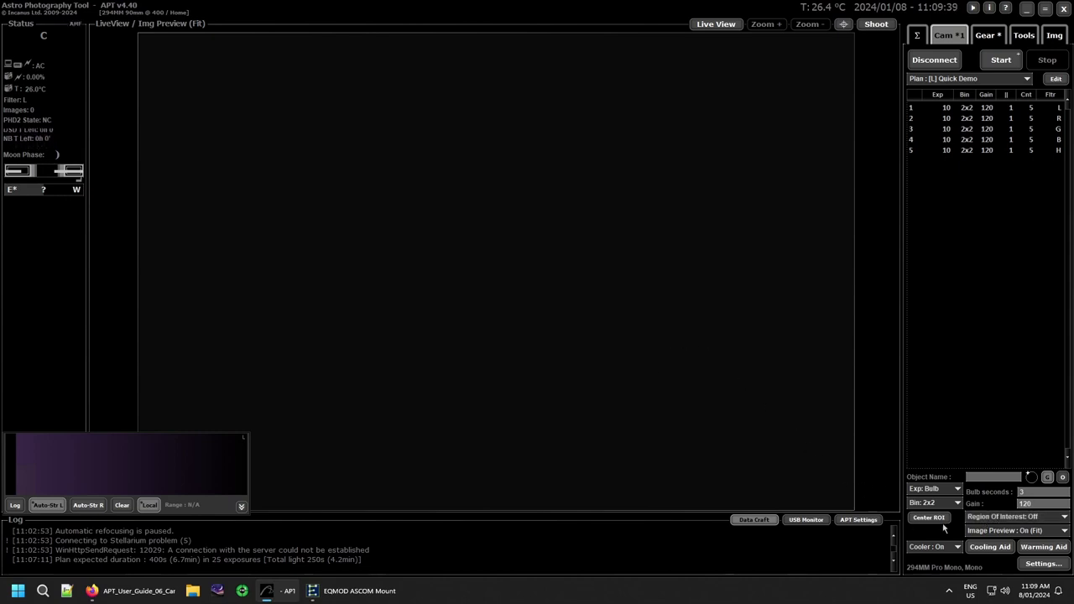
Review the Image Preview choices: On (Fit), Off, On (1:1), On (1:1) Scroll, then open the Img tab
click(985, 534)
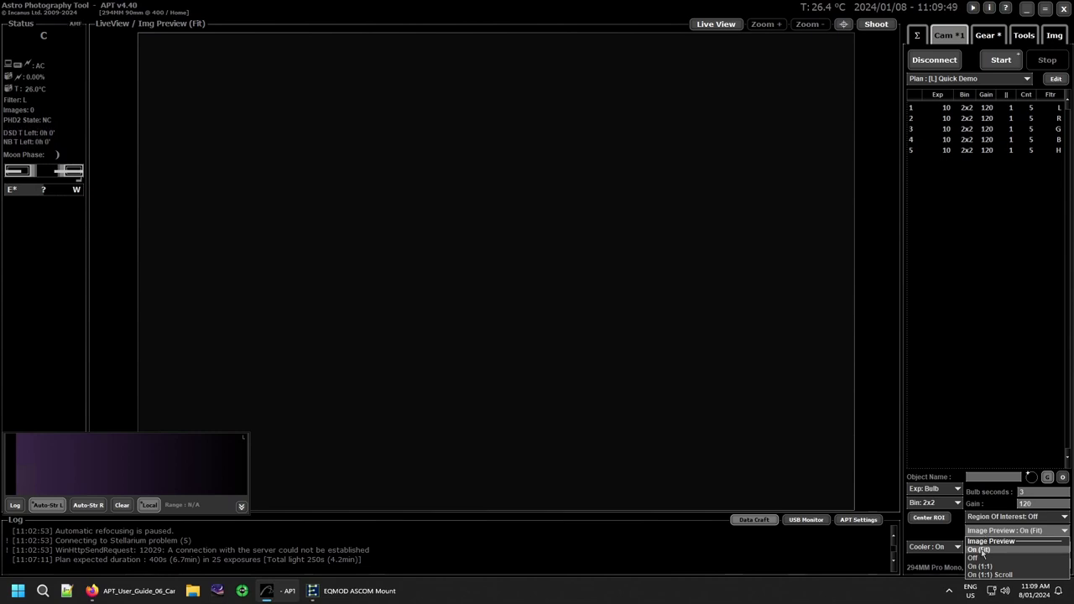
click(1054, 39)
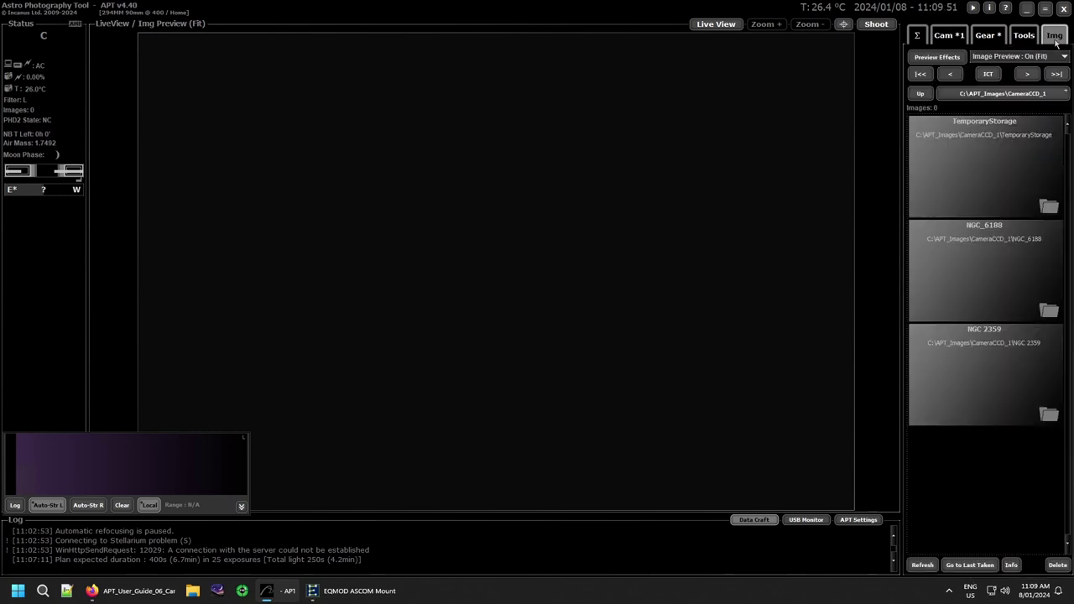
Load Ha frame 1199 from NGC_6188 > 2023-06-06 into the preview, then return to the Cam tab
click(962, 266)
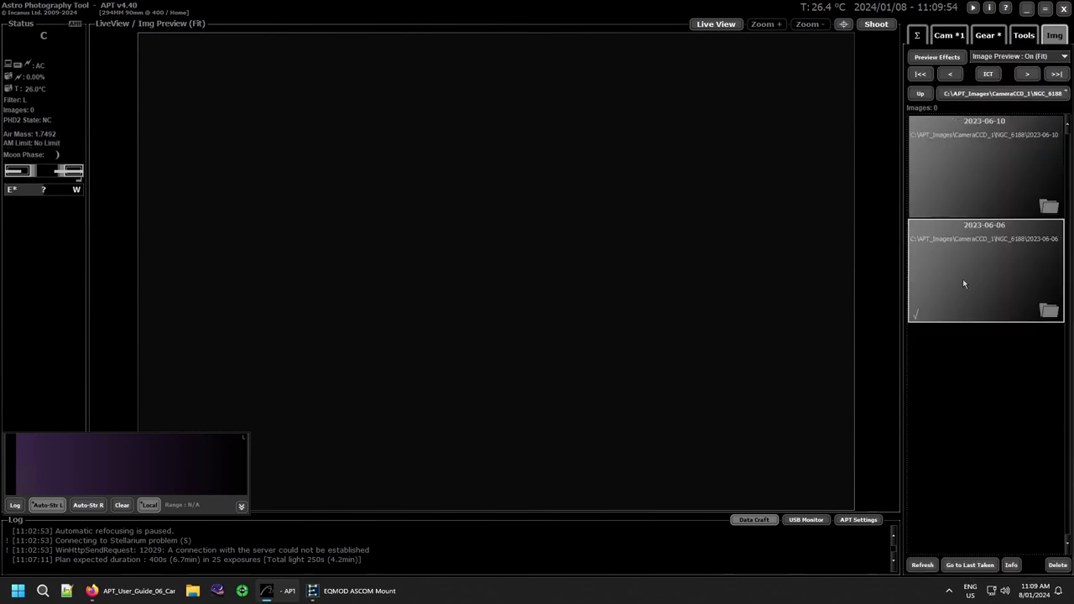
click(963, 277)
scroll(993, 506, down, 10)
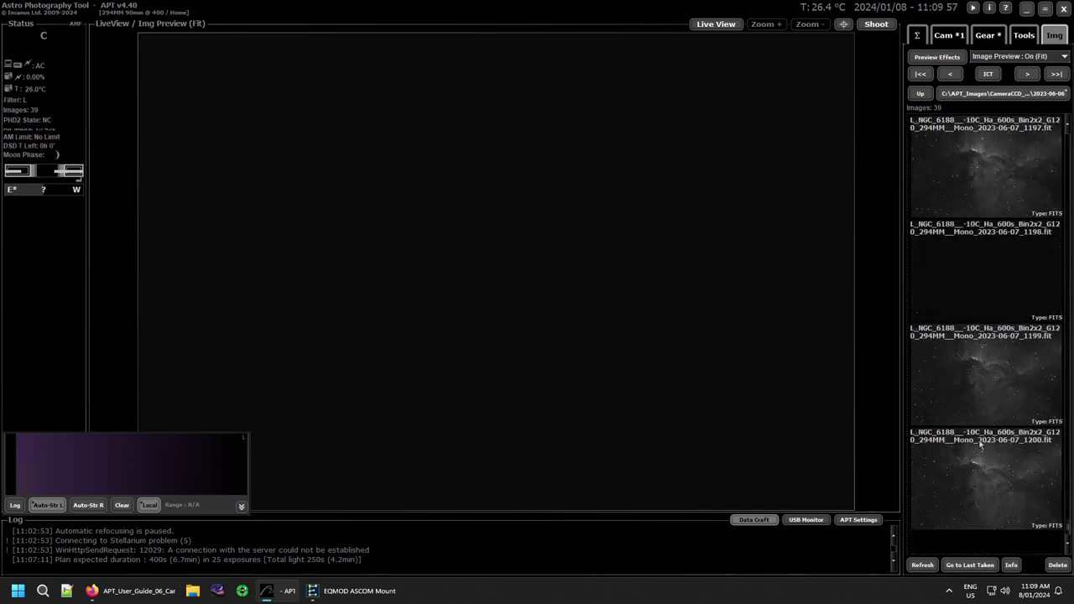
click(978, 398)
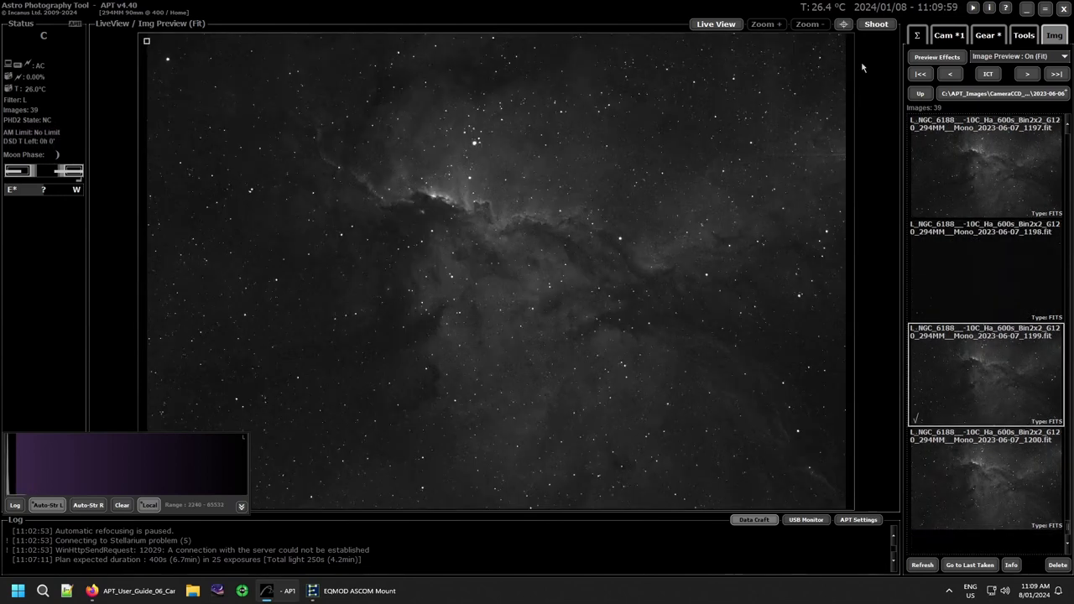
click(948, 36)
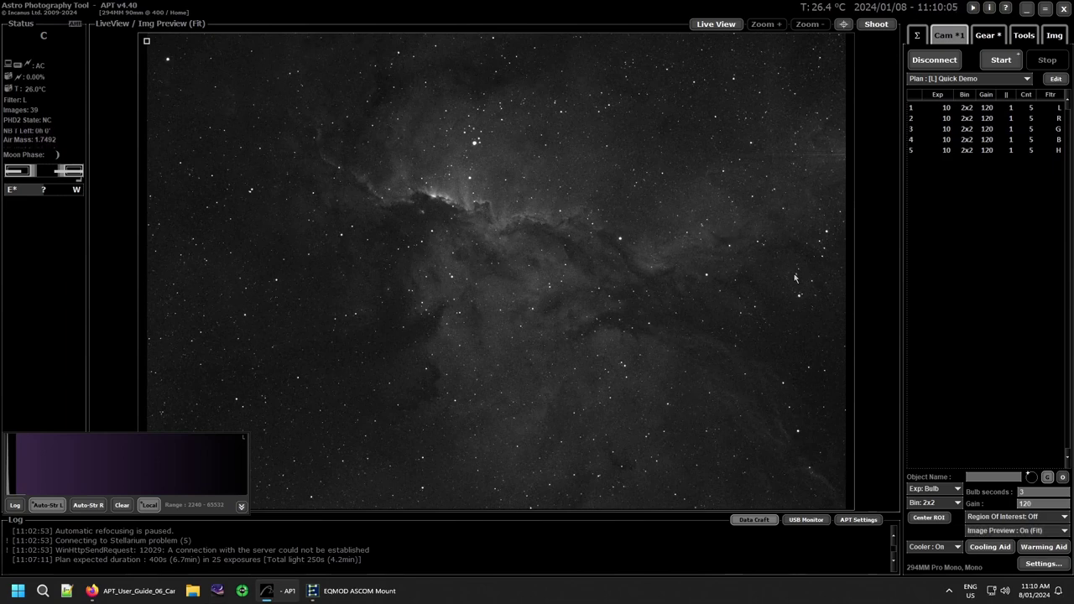
Set Image Preview to On (1:1), then On (1:1) Scroll and pan around the nebula
click(1002, 530)
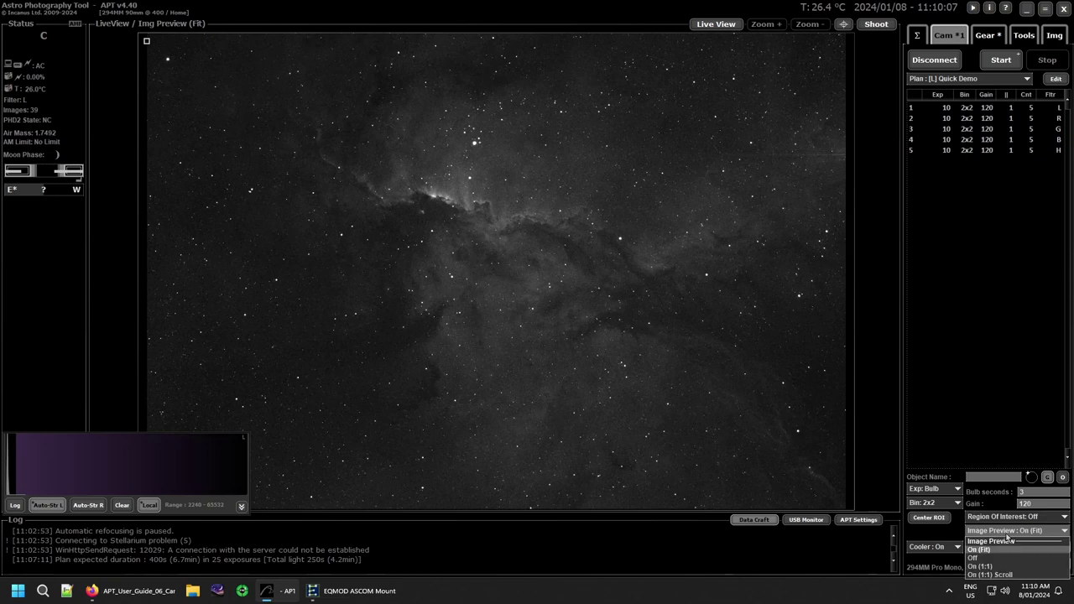
click(998, 567)
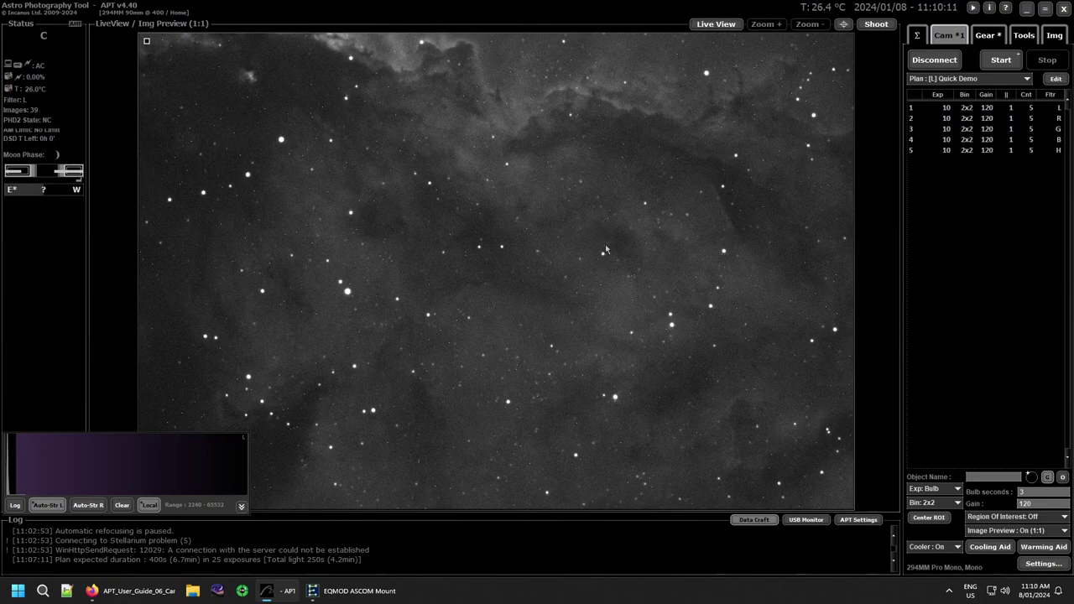
click(1040, 530)
click(998, 575)
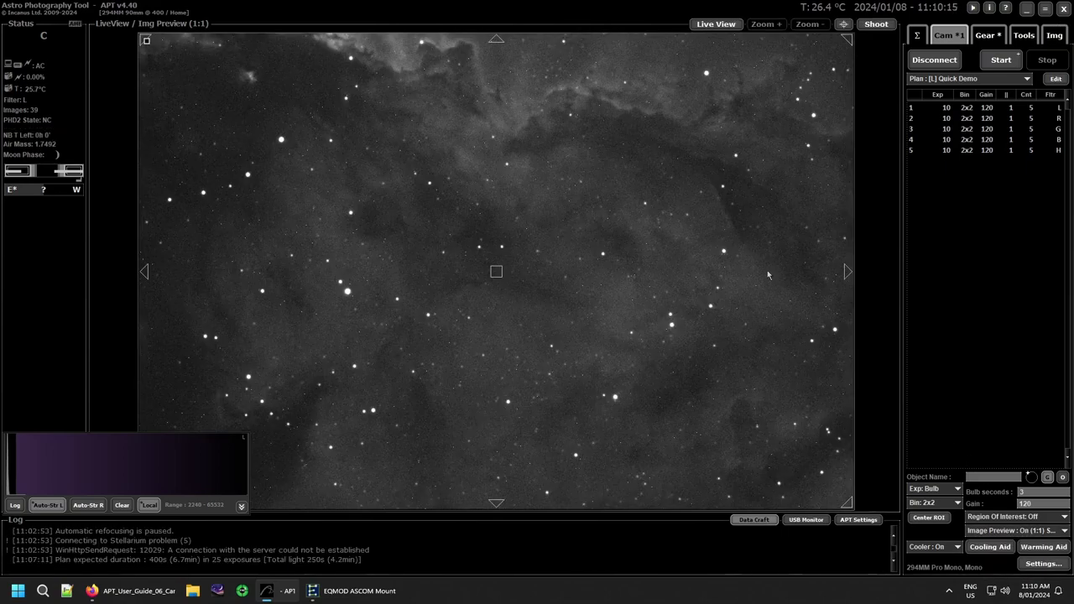
click(847, 272)
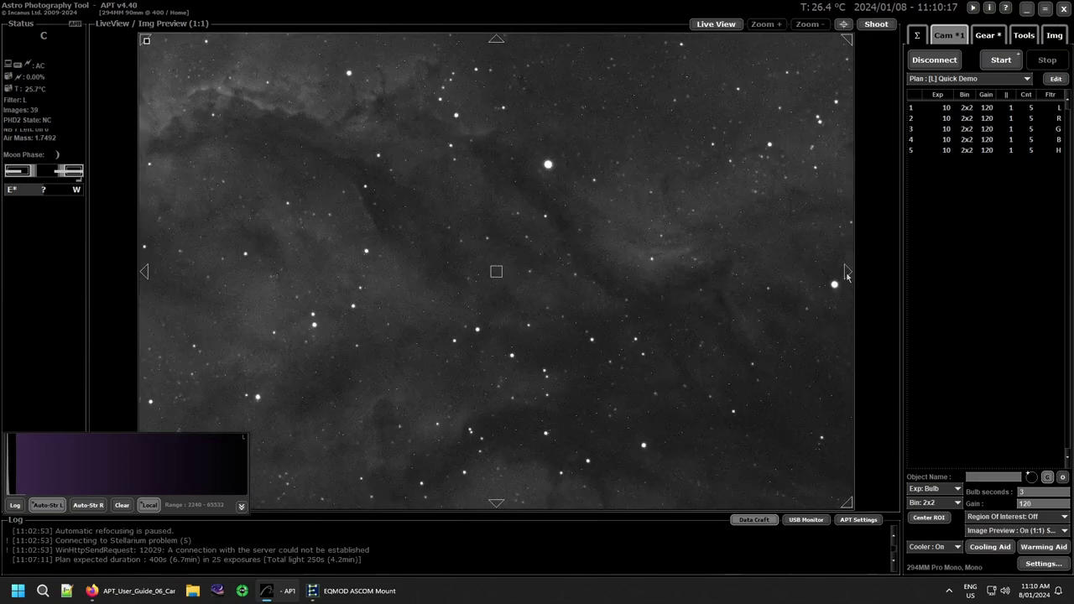
click(848, 42)
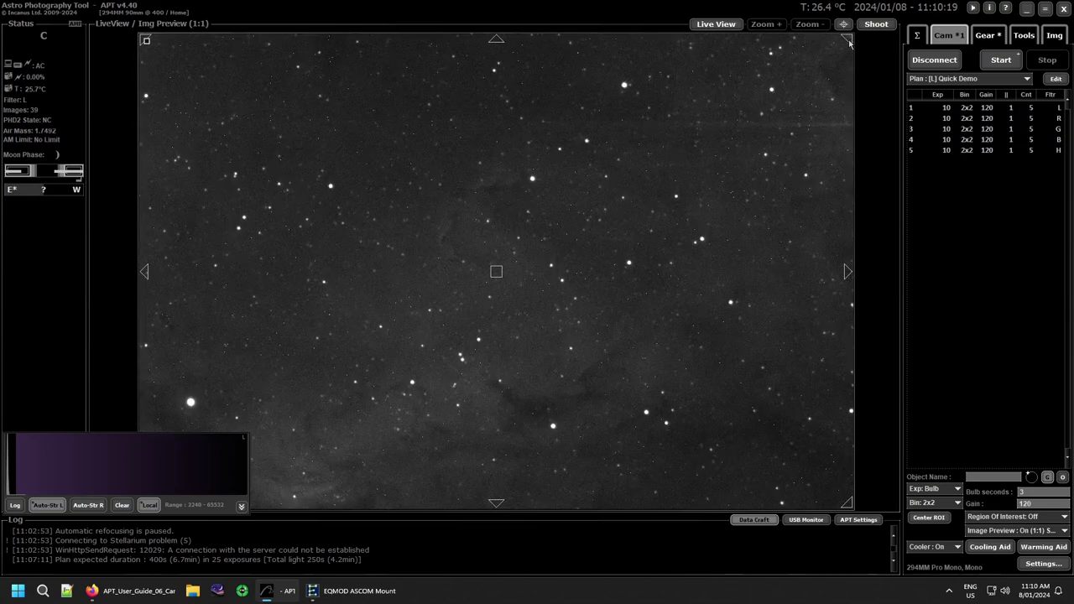
click(848, 42)
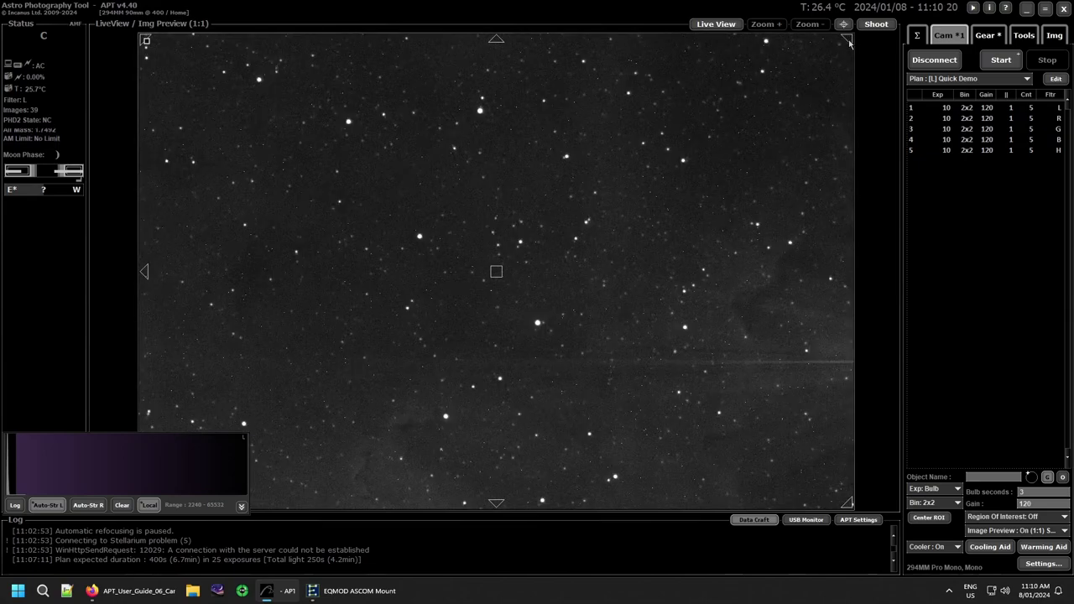
click(148, 276)
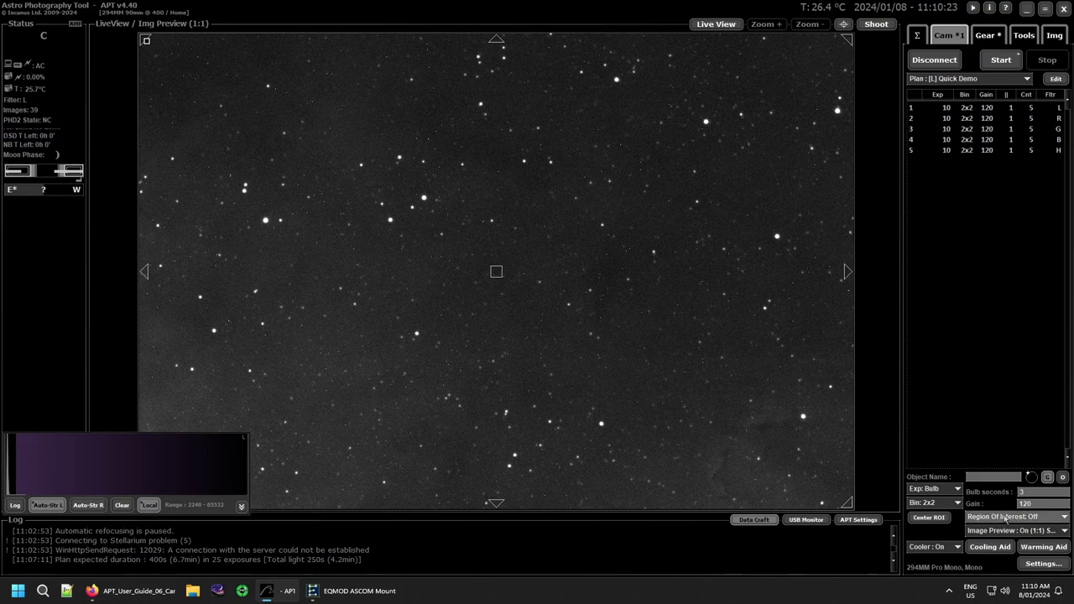
Set Image Preview back to On (Fit), clicking the image to toggle between 1:1 and fitted views
click(1063, 530)
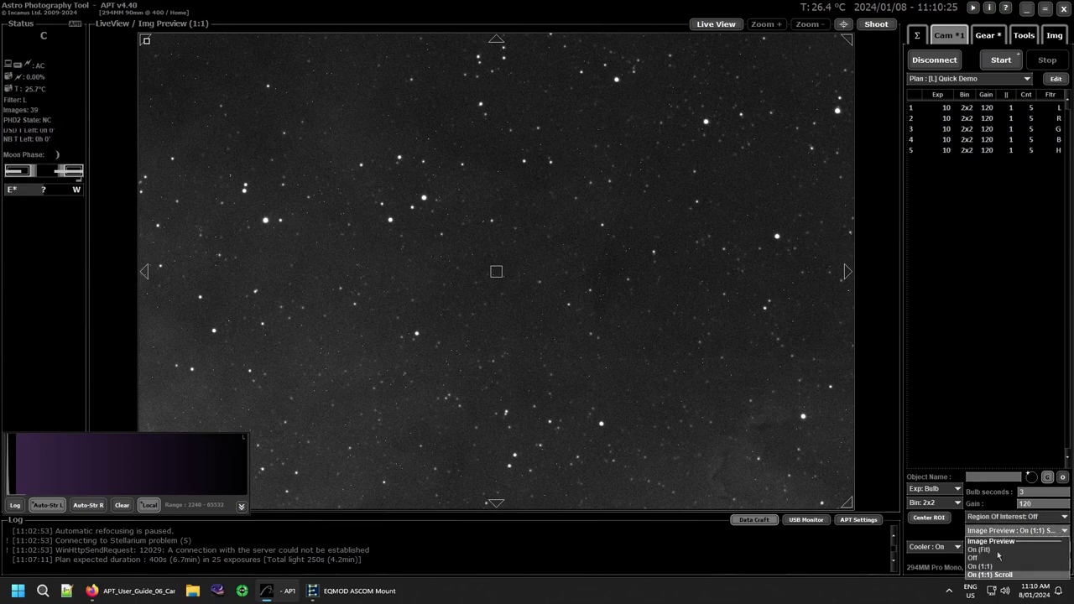
click(999, 553)
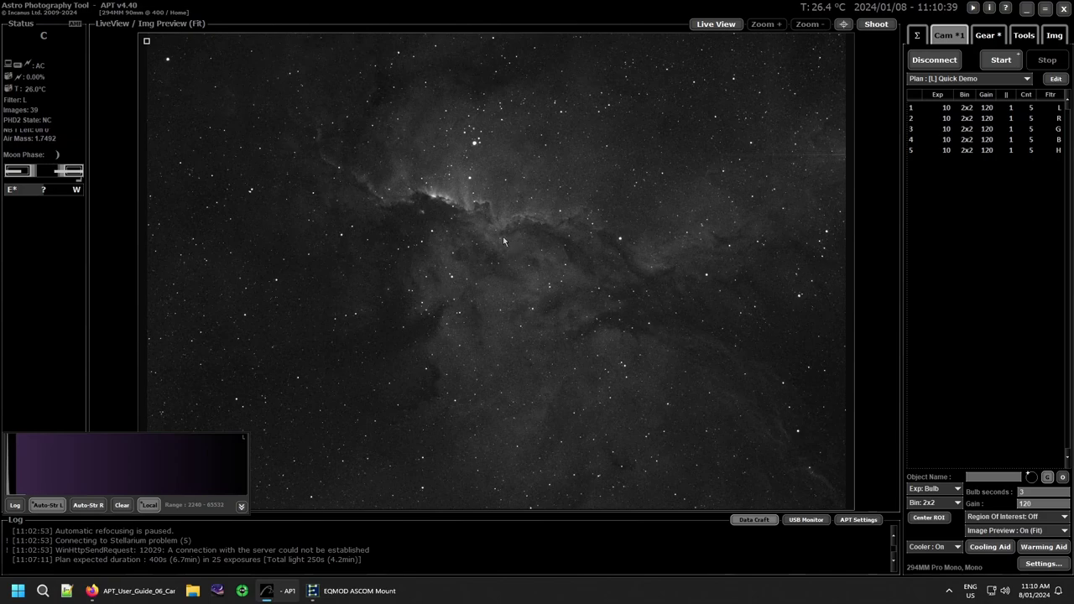
click(474, 147)
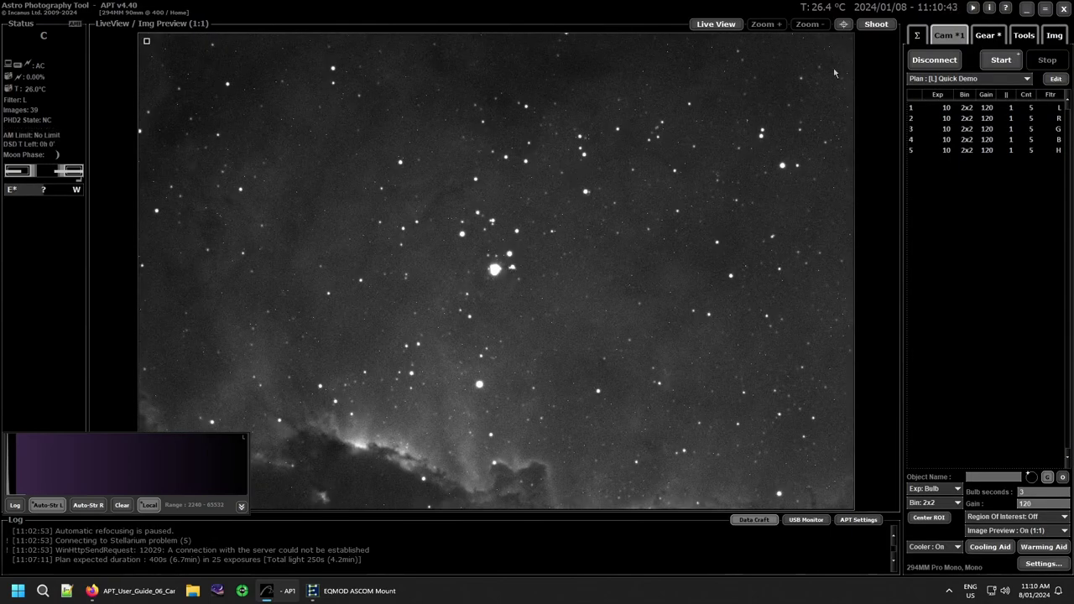
click(542, 282)
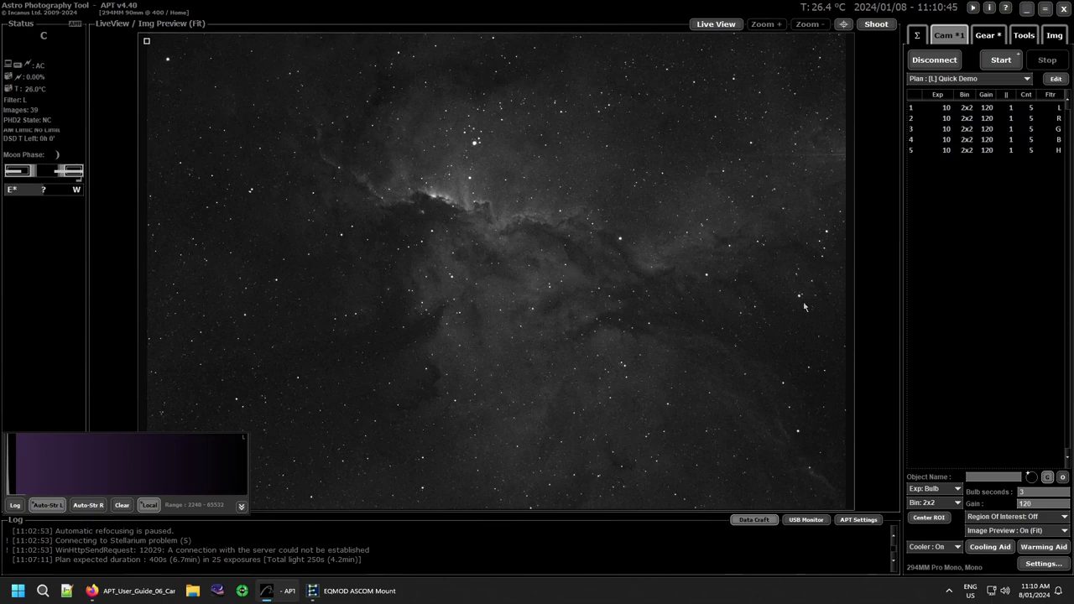
click(794, 447)
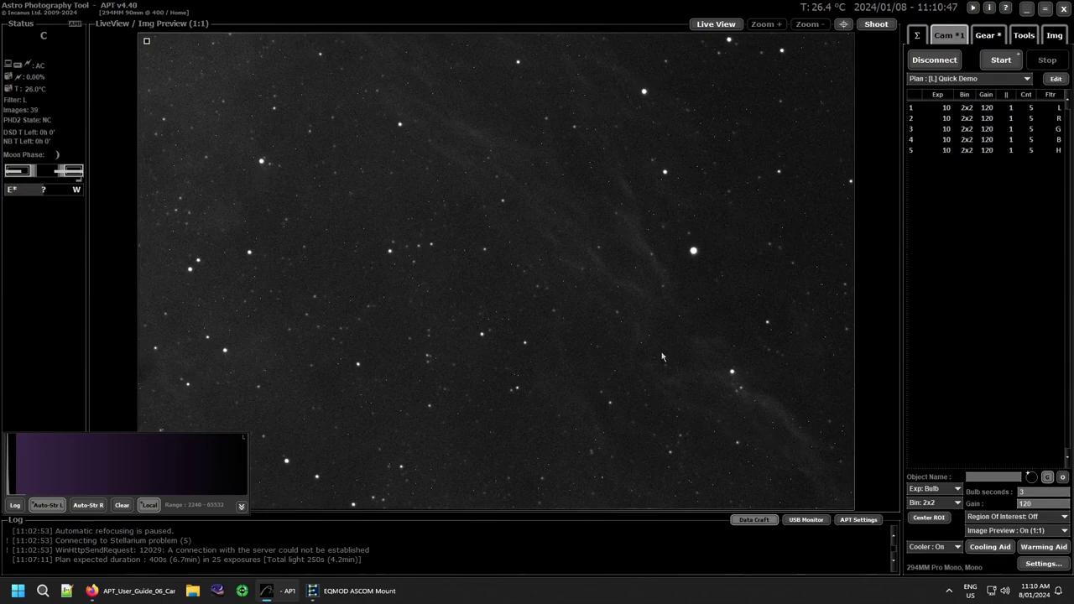
click(600, 300)
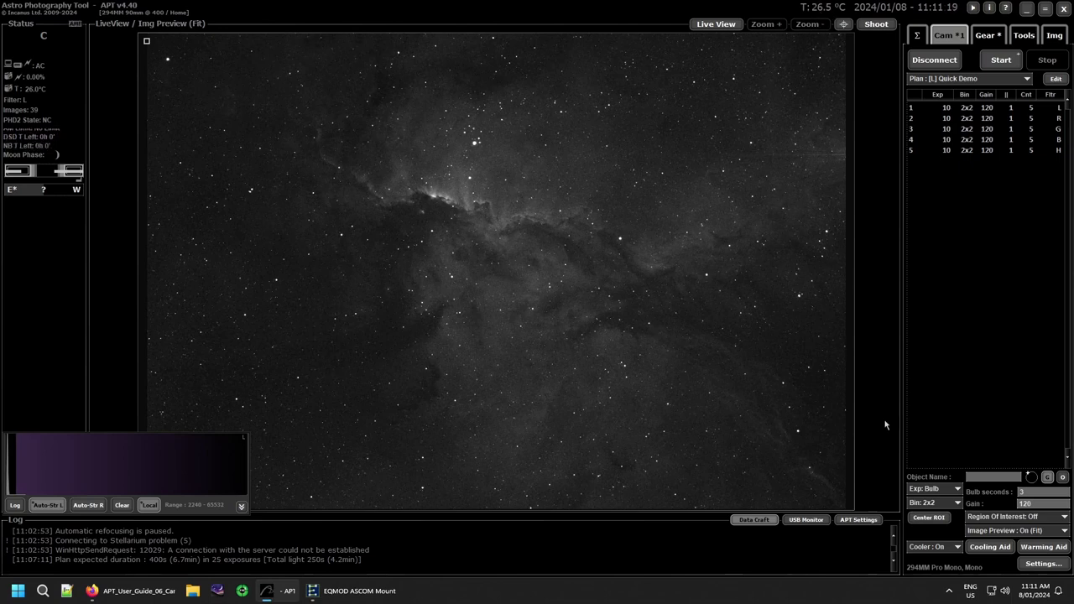
Start Cooling Aid toward a 0.0 target with a 5.0 step, 5 s pause and 180 s timeout
click(992, 549)
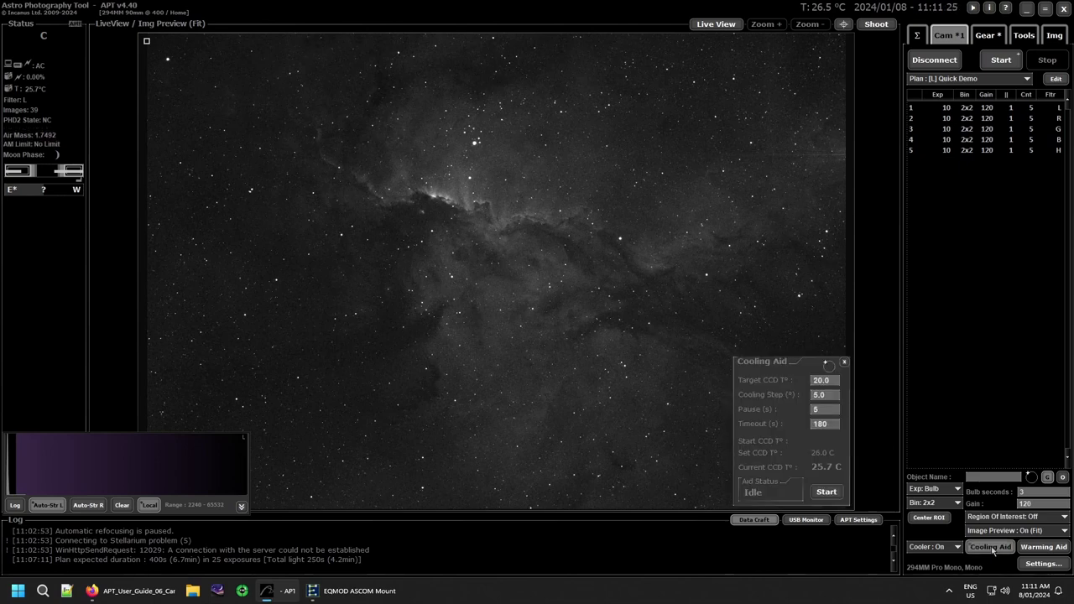
drag(782, 363, 663, 233)
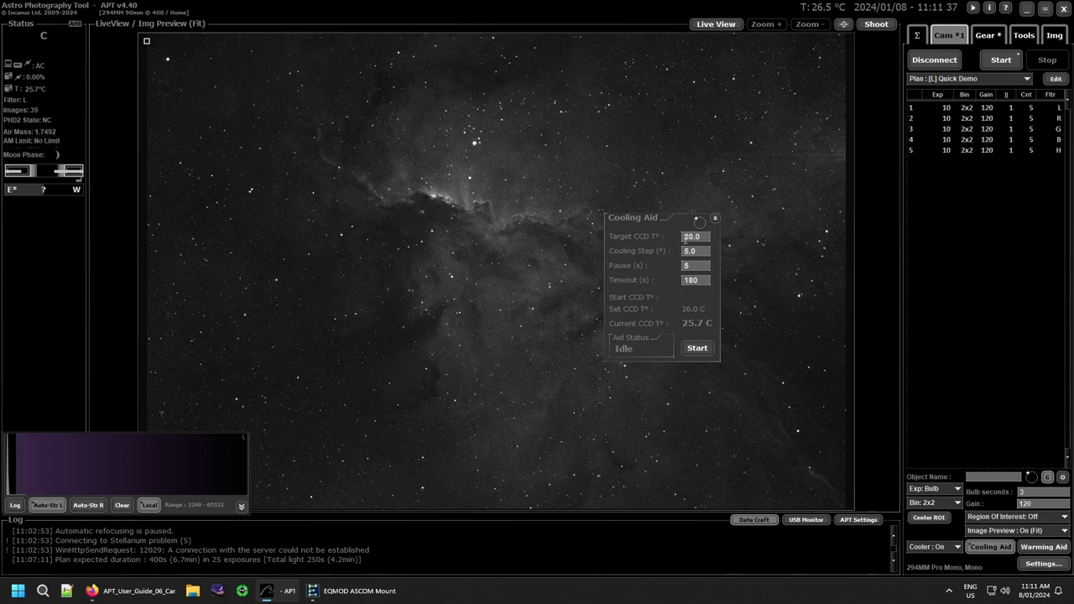
drag(683, 238, 693, 238)
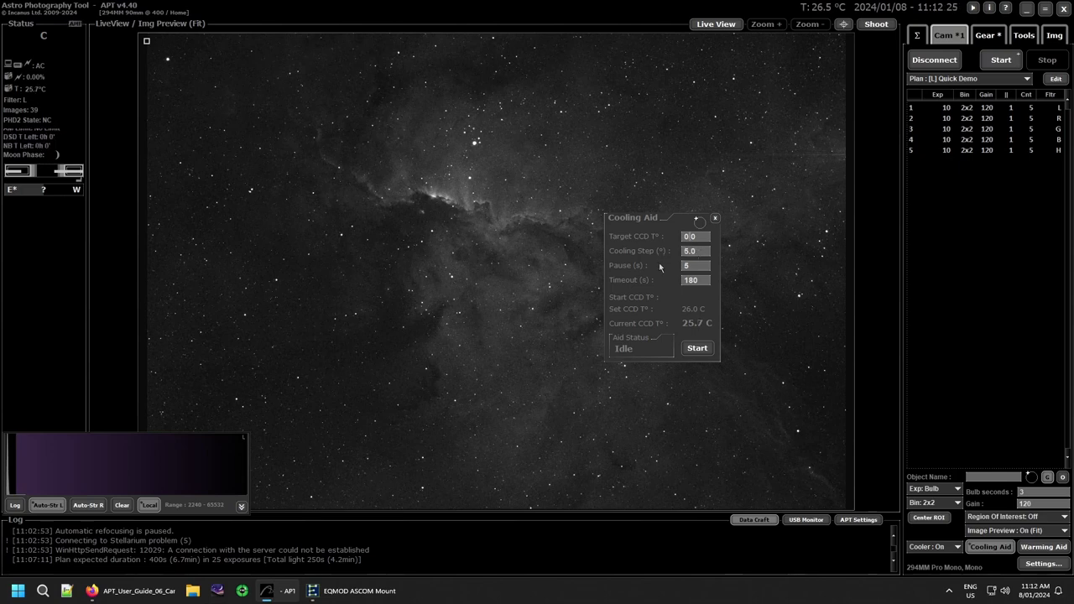
click(695, 251)
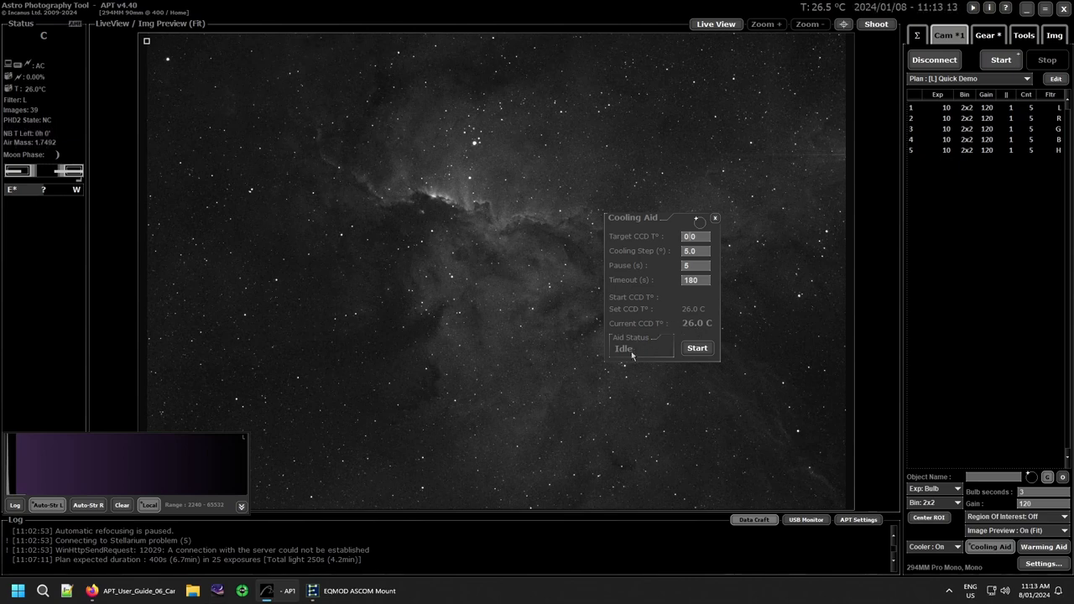
click(705, 352)
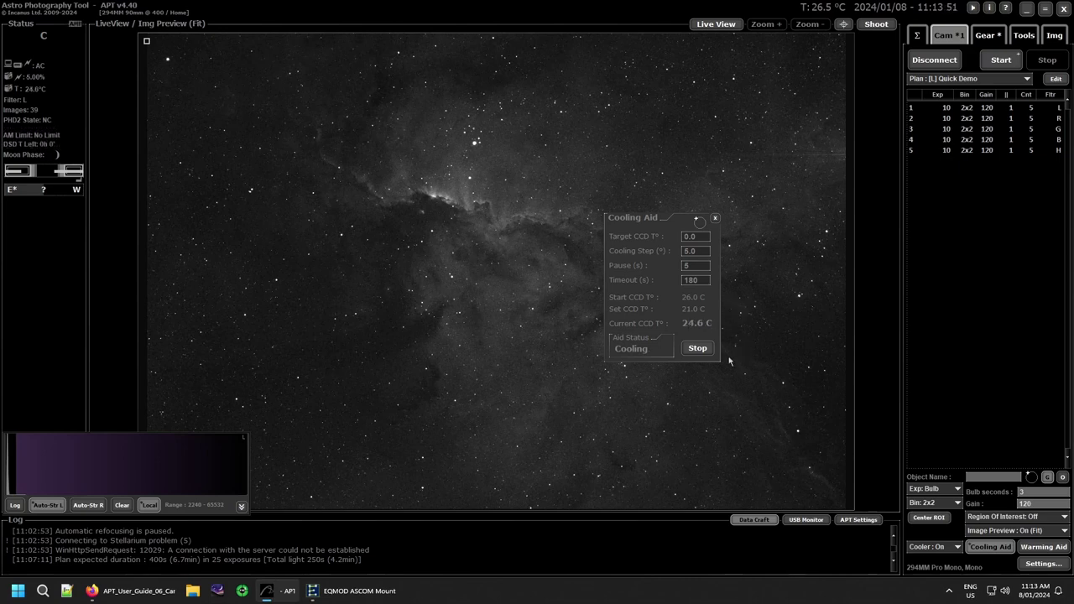
Stop the running Cooling Aid and confirm leaving the CCD at its current temperature
click(698, 349)
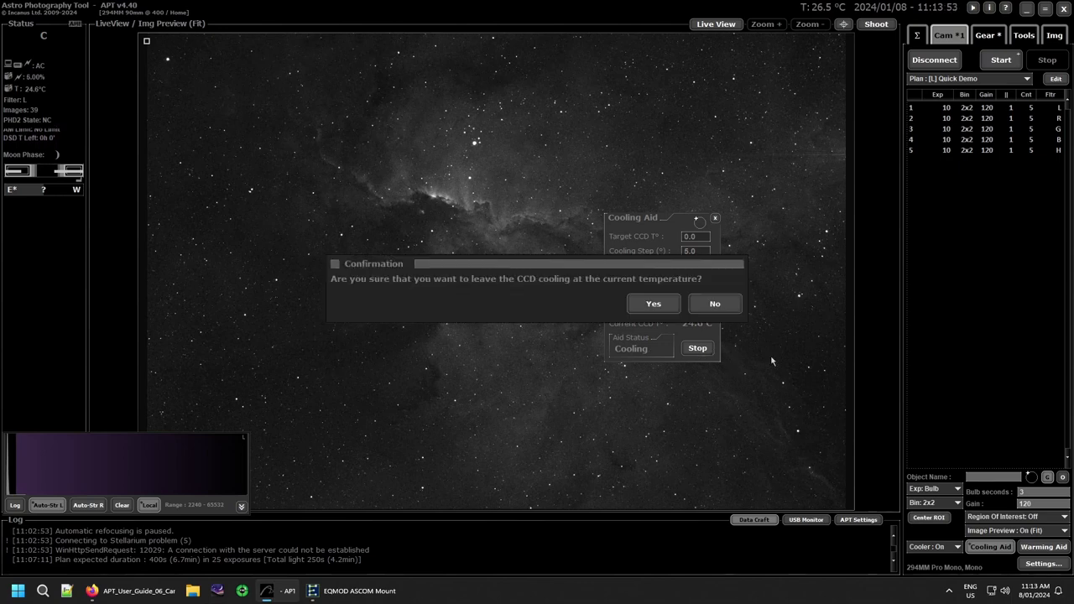
click(658, 306)
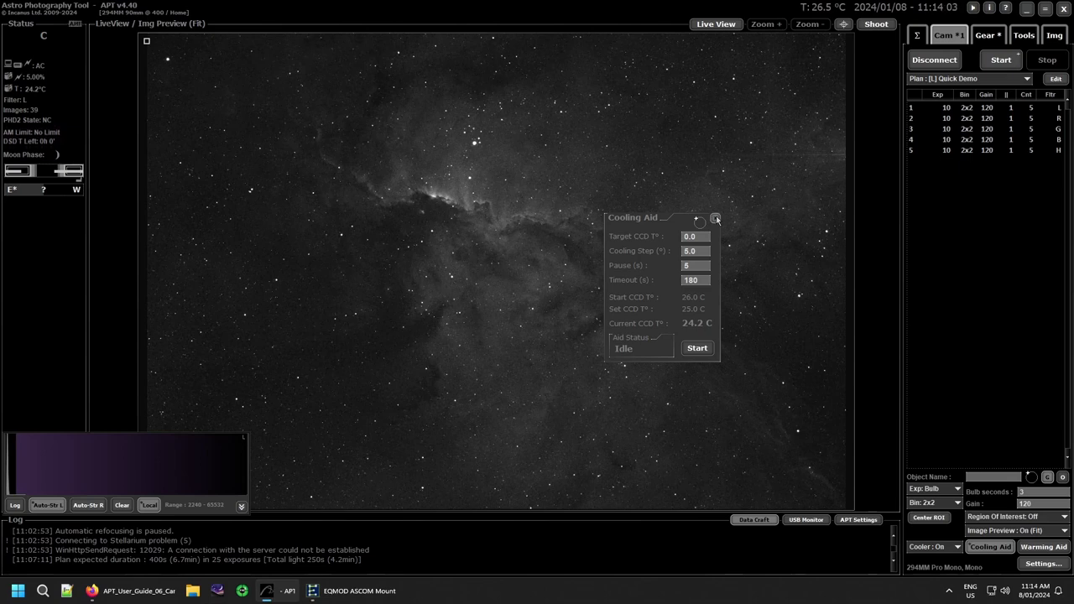
Close Cooling Aid, then review Warming Aid's 18.5 target and 7.0 step and close it unstarted
click(715, 219)
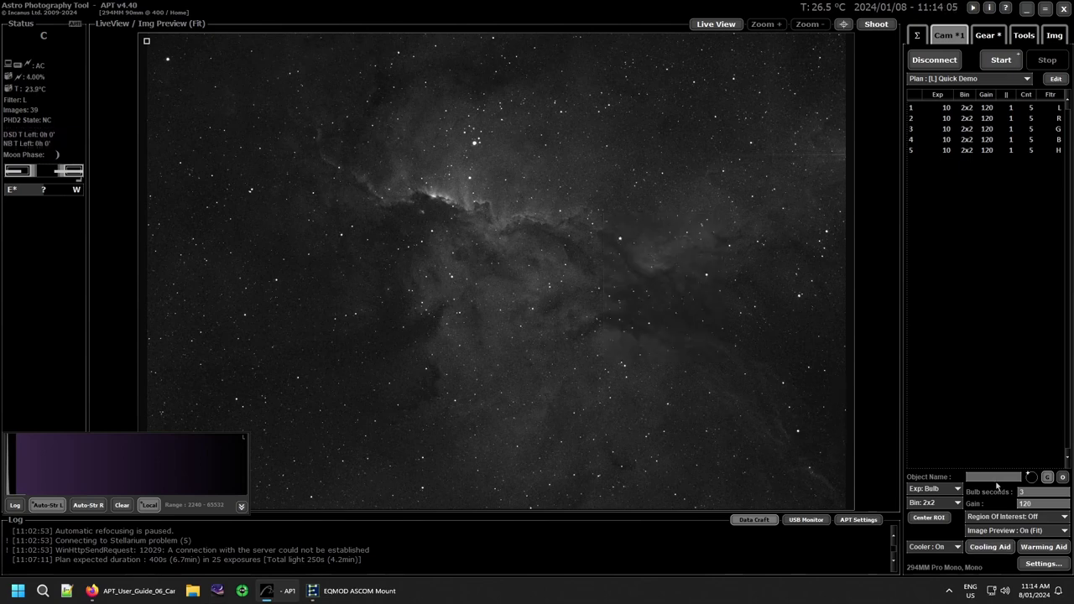
click(1038, 551)
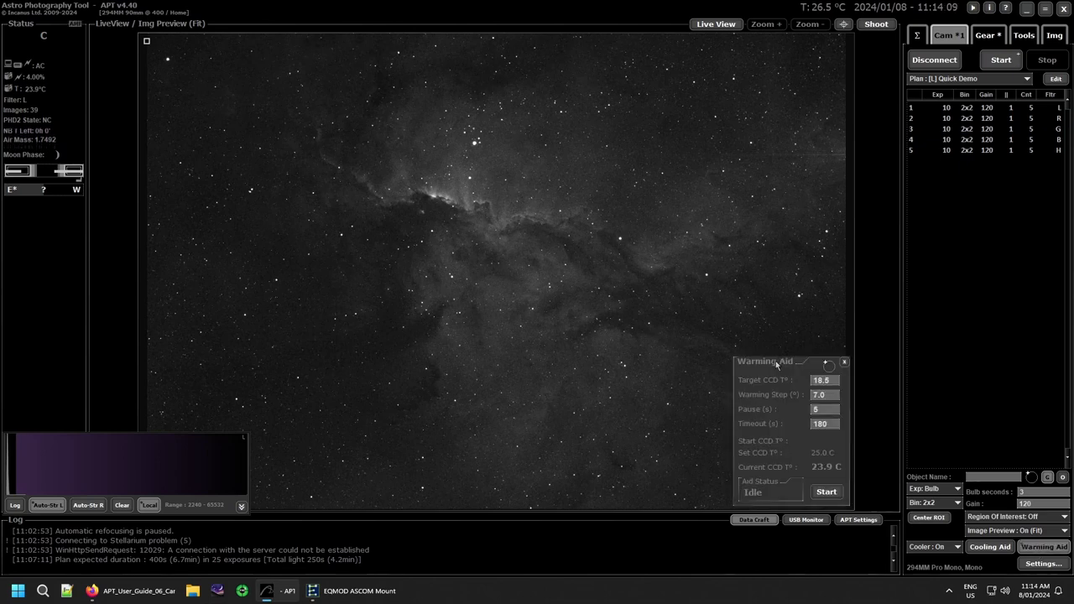
drag(775, 362, 597, 216)
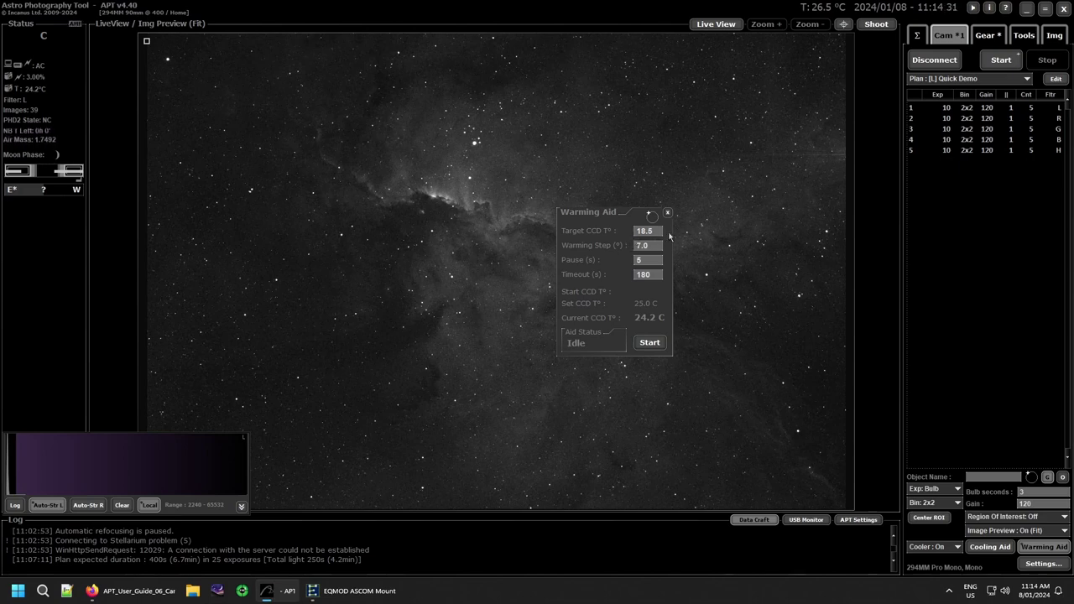
click(635, 231)
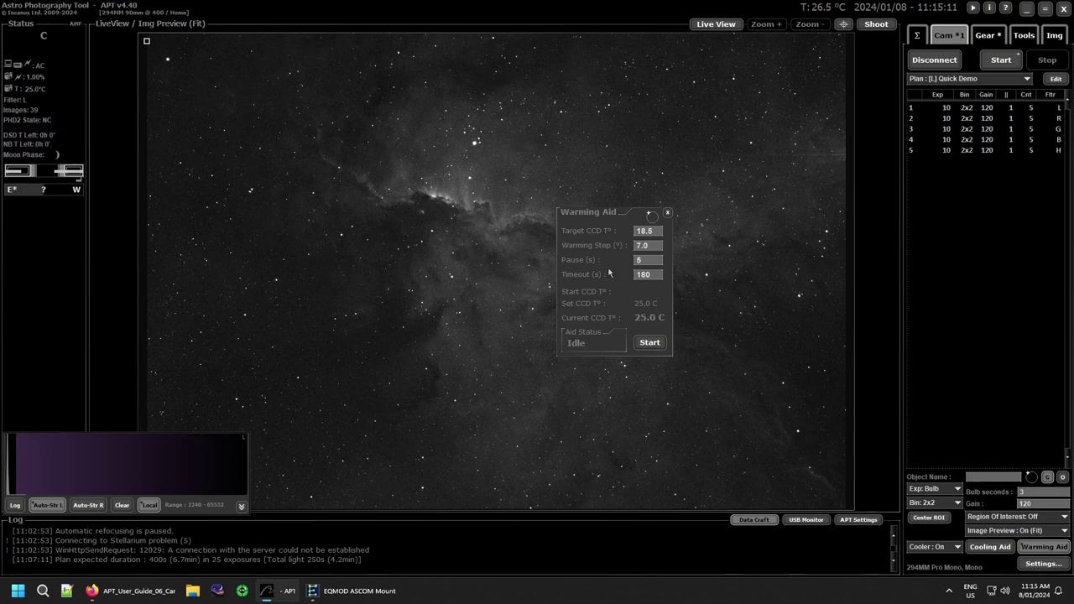
click(666, 212)
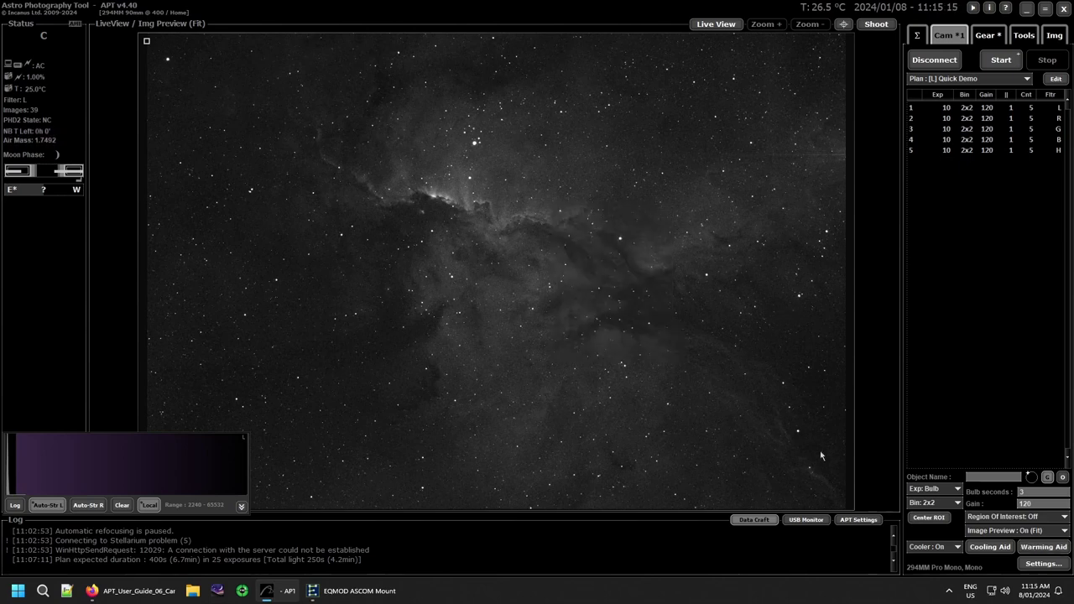
click(941, 550)
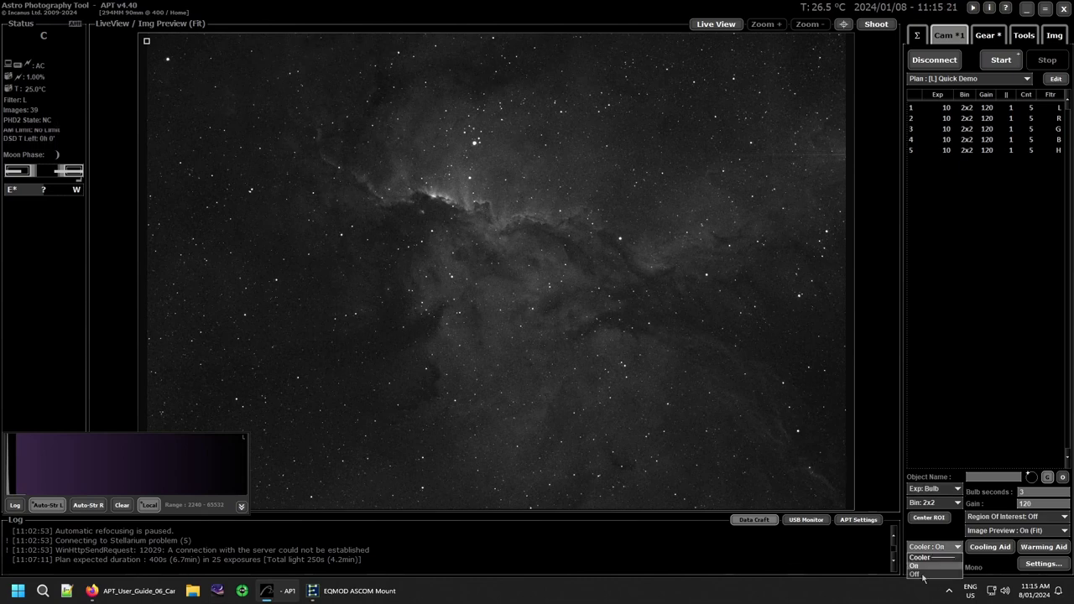
Set the Cooler to Off, accepting the thermal-shock warning
click(922, 574)
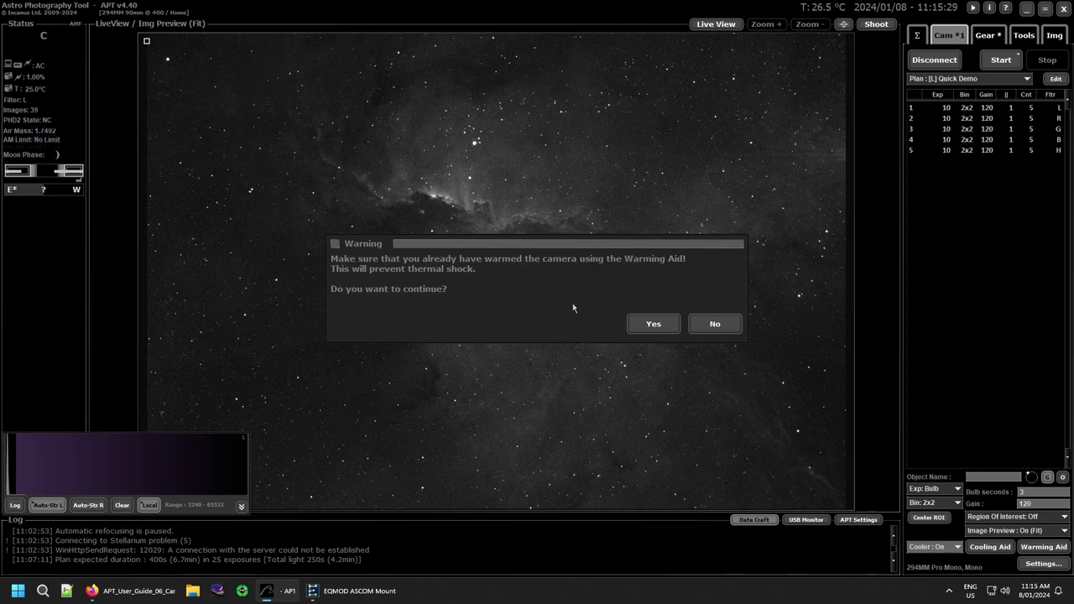
click(653, 324)
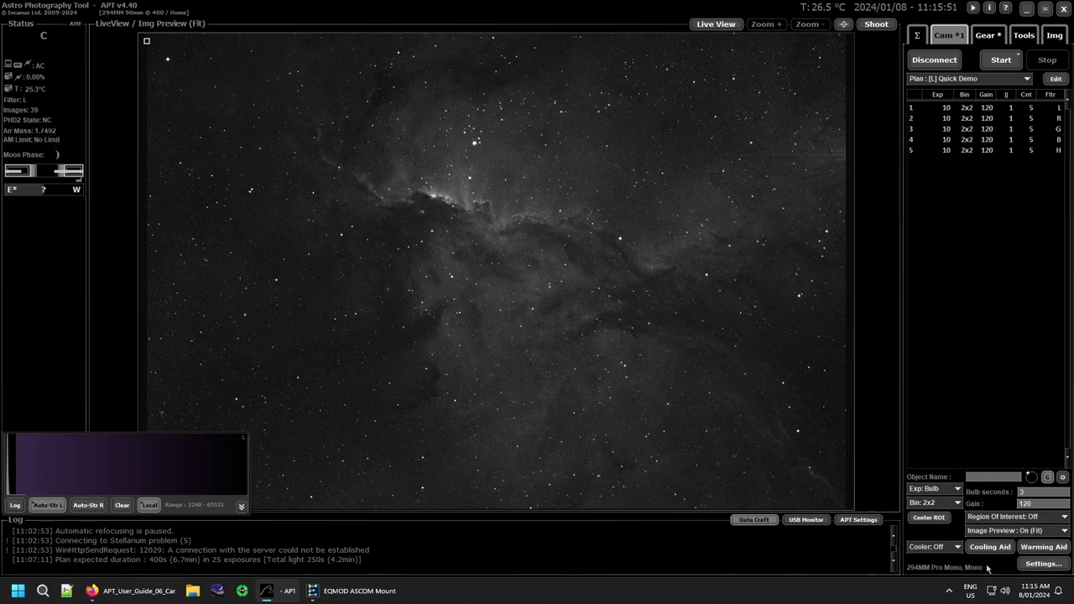
click(1045, 564)
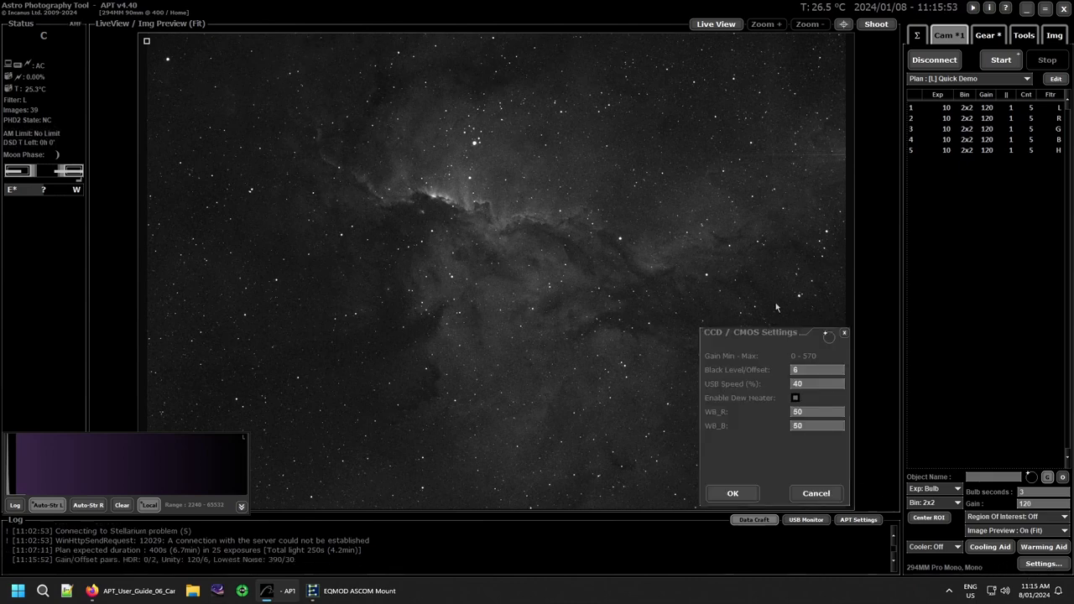
Accept the CCD / CMOS Settings with offset 6 and USB speed 40% via OK
drag(771, 331, 671, 208)
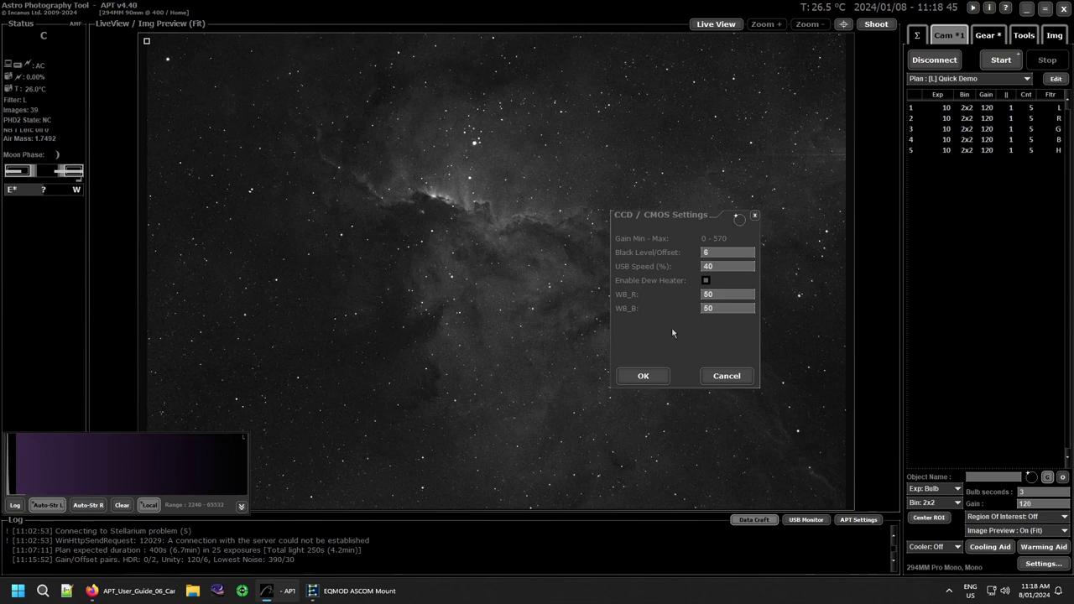
click(644, 376)
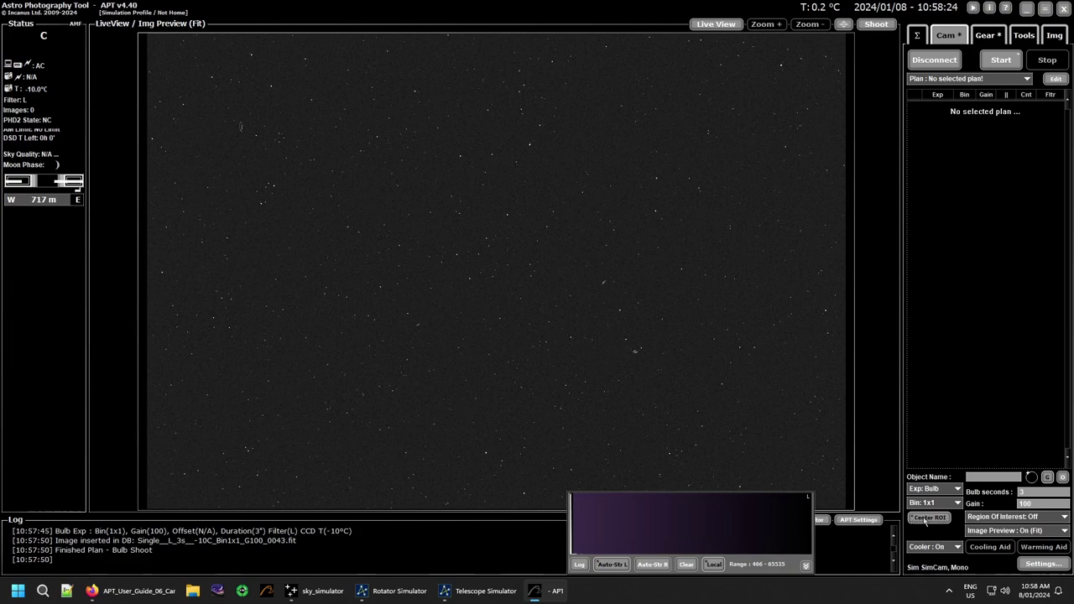
Set Region Of Interest to On - 1/2 and shoot a cropped exposure
click(973, 517)
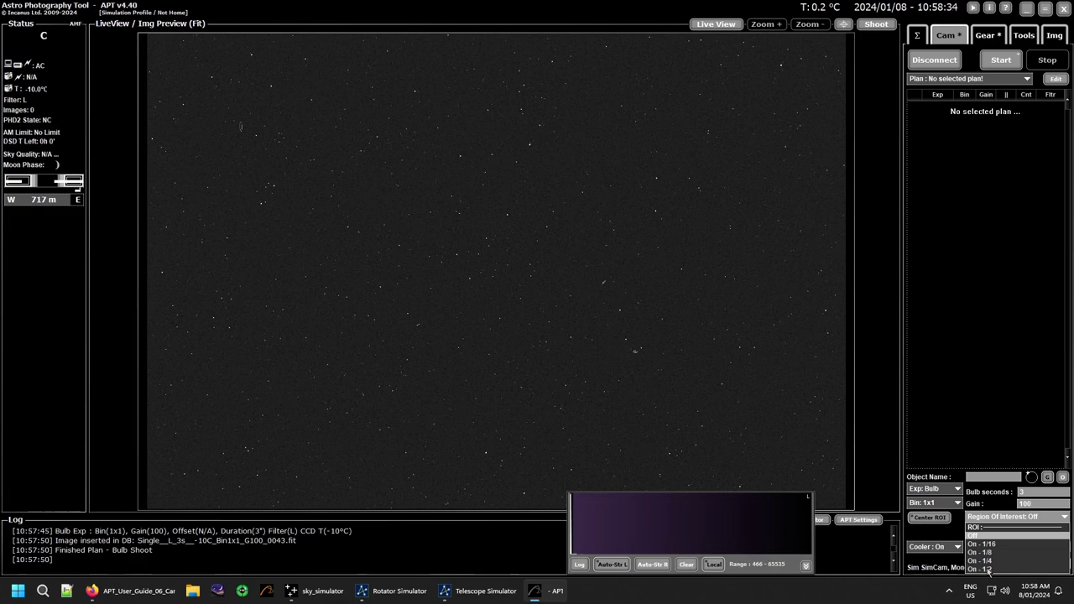
click(988, 570)
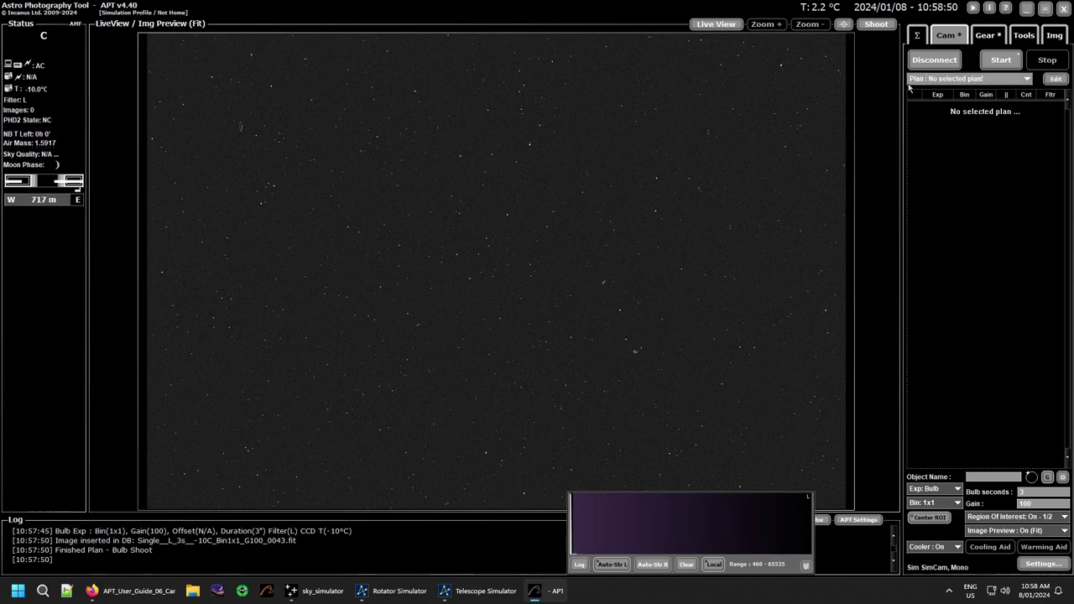
click(877, 24)
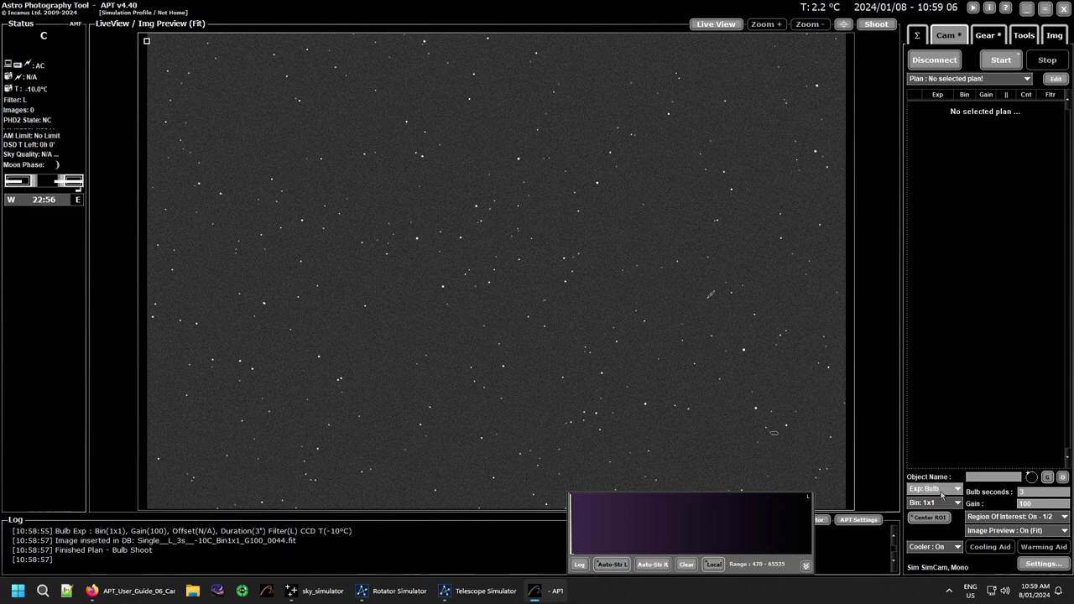
Set Region Of Interest back to Off and start a 3-second full-frame bulb exposure
click(993, 518)
click(980, 538)
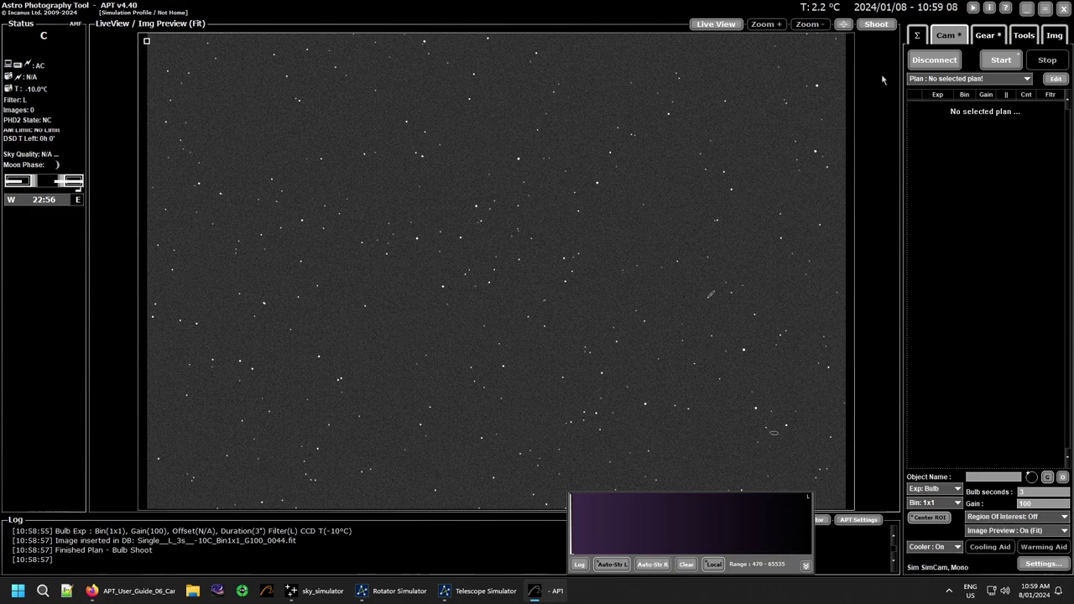
click(876, 29)
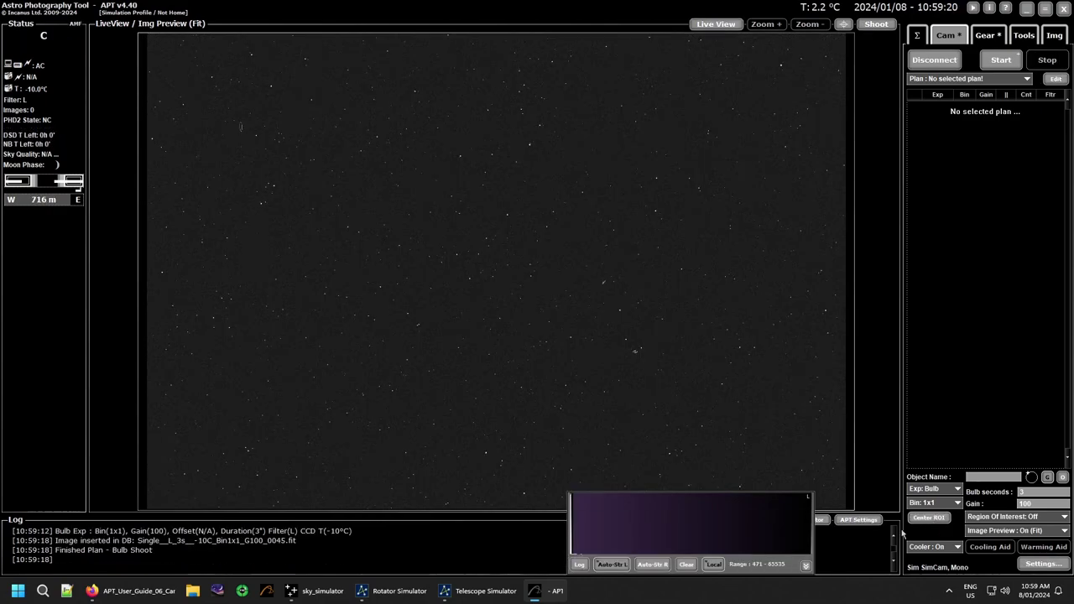
Shoot a frame with Region Of Interest On - 1/2, viewing it at 1:1 then fitted
click(1000, 518)
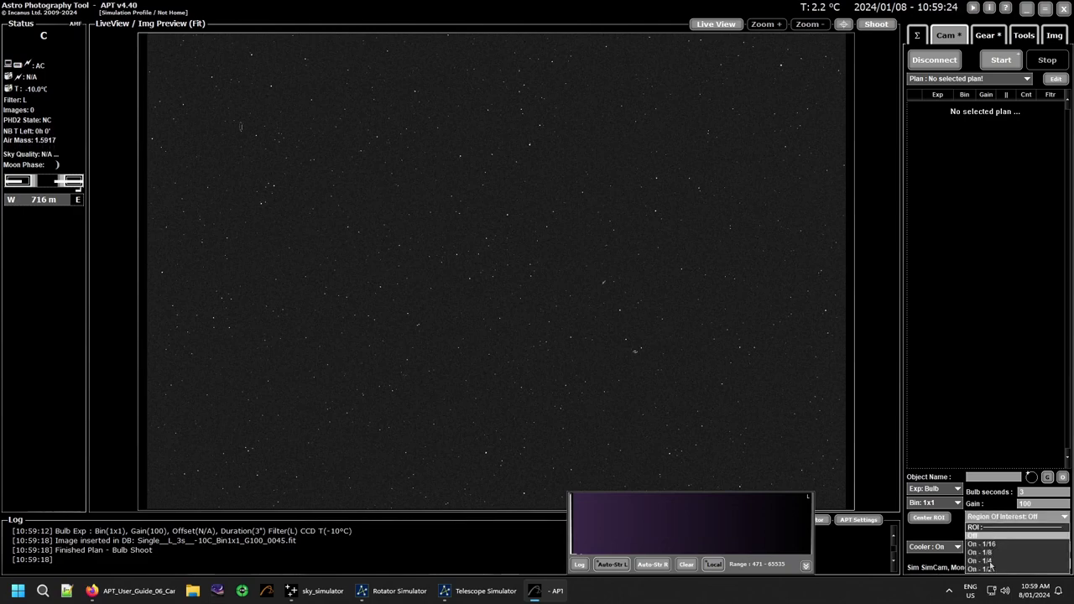
click(990, 569)
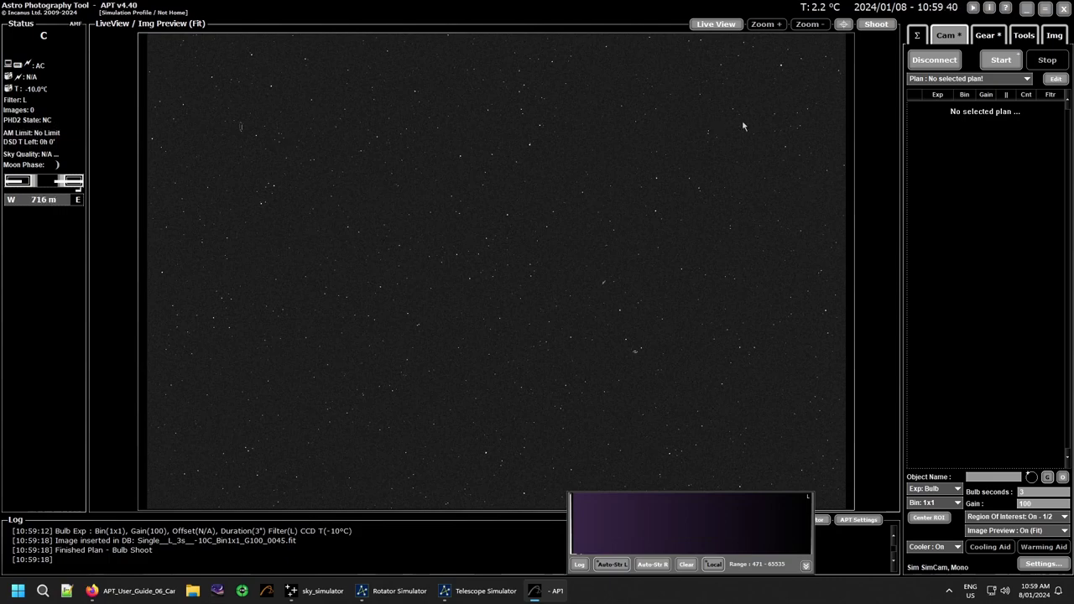
click(874, 26)
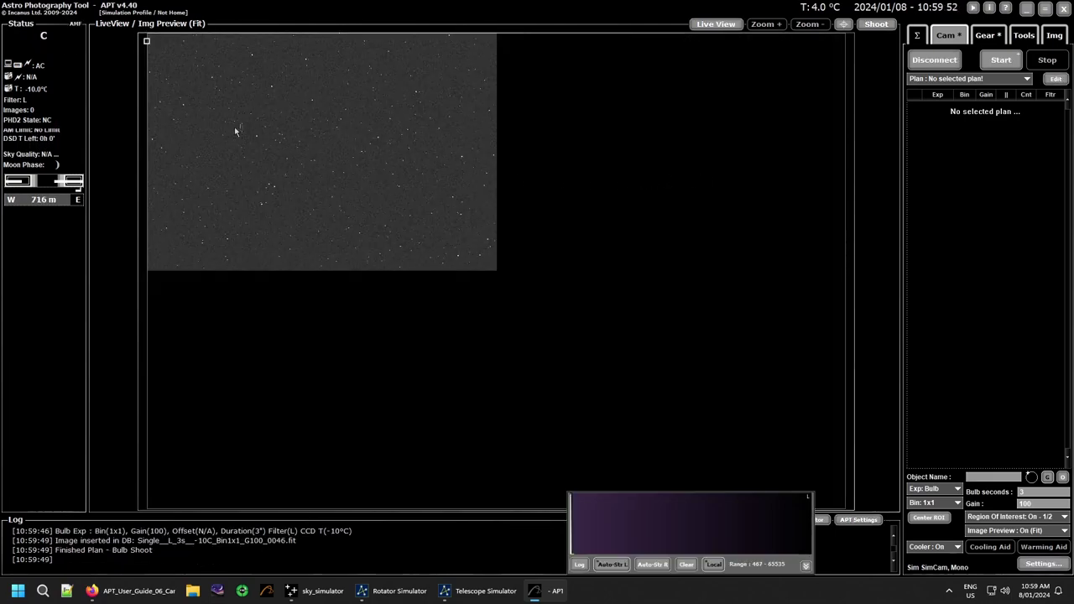
double_click(266, 140)
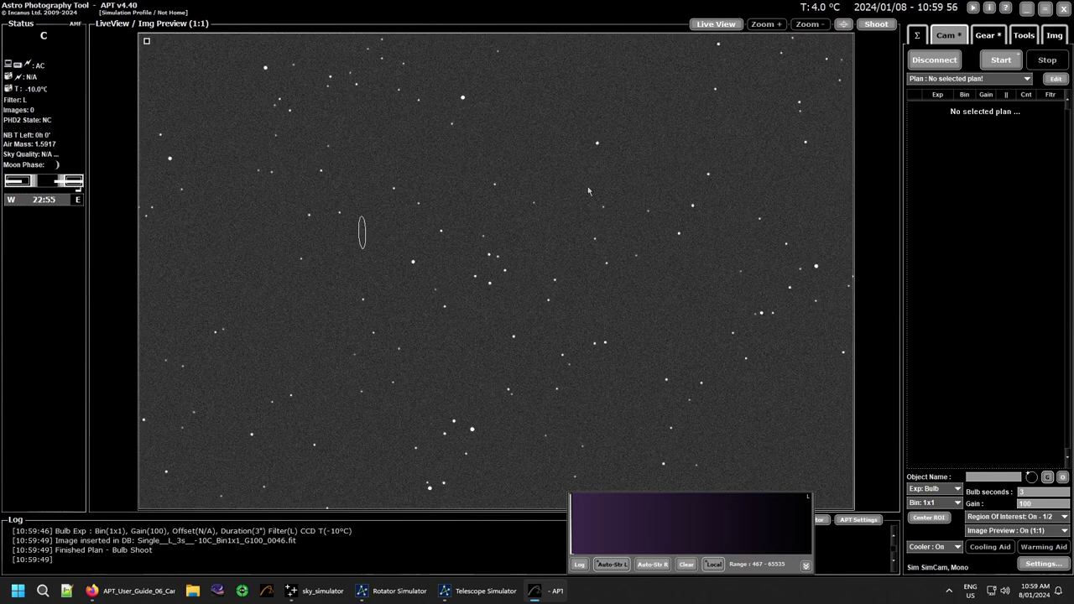
double_click(485, 238)
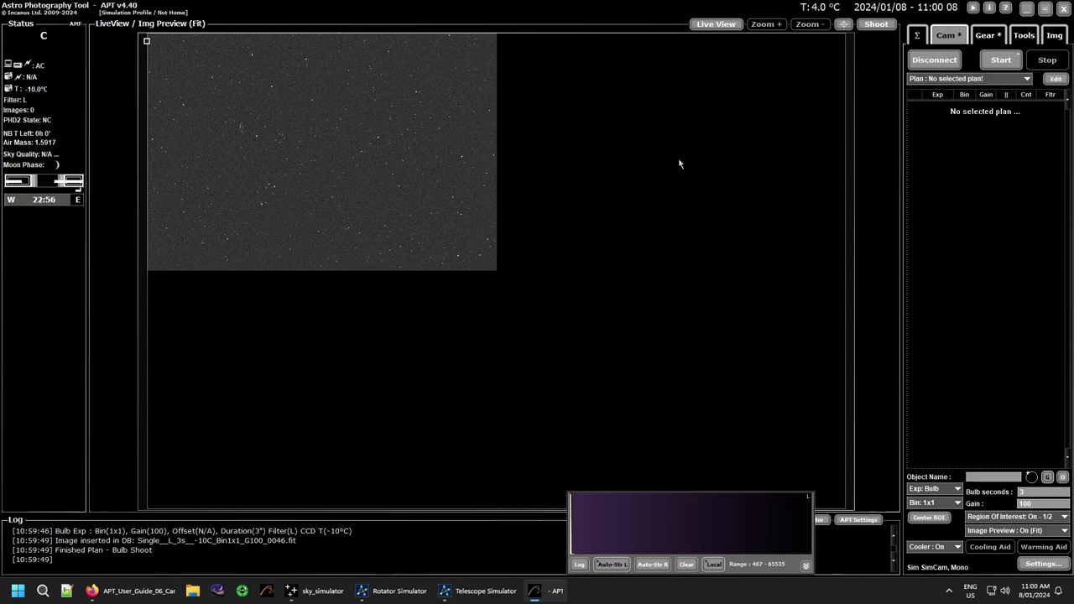
Take two more cropped 3-second bulb exposures
click(887, 22)
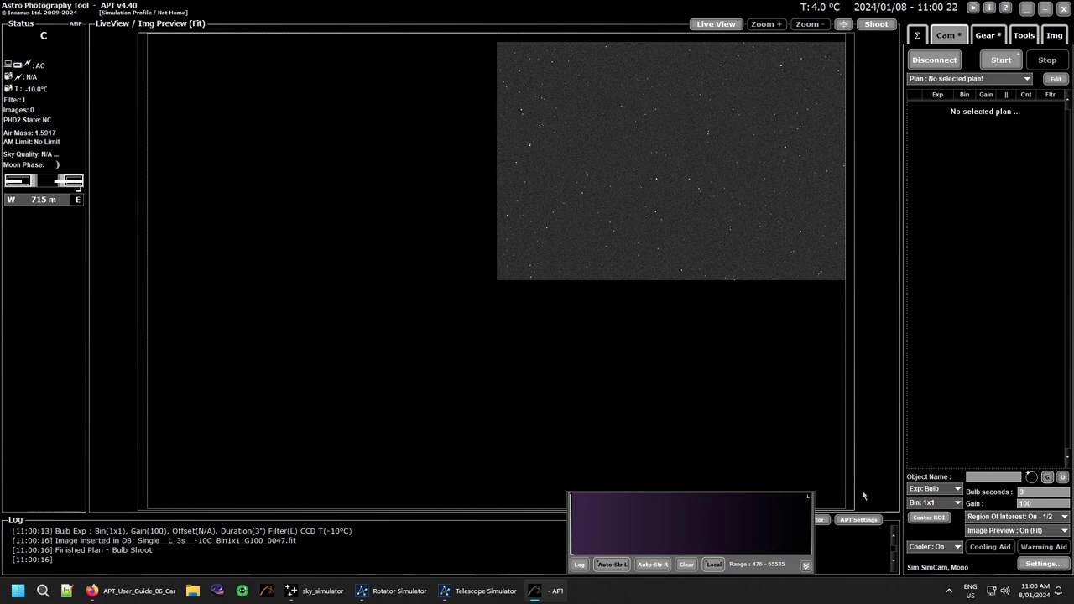
click(876, 25)
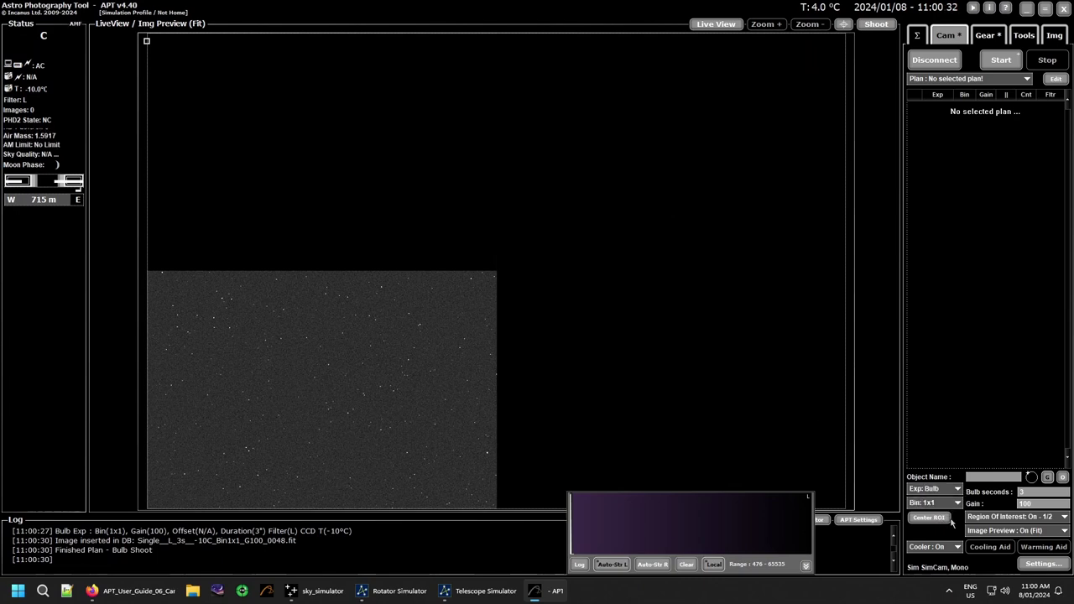
click(981, 518)
Set Region Of Interest to Off and take a full-frame bulb exposure
click(976, 536)
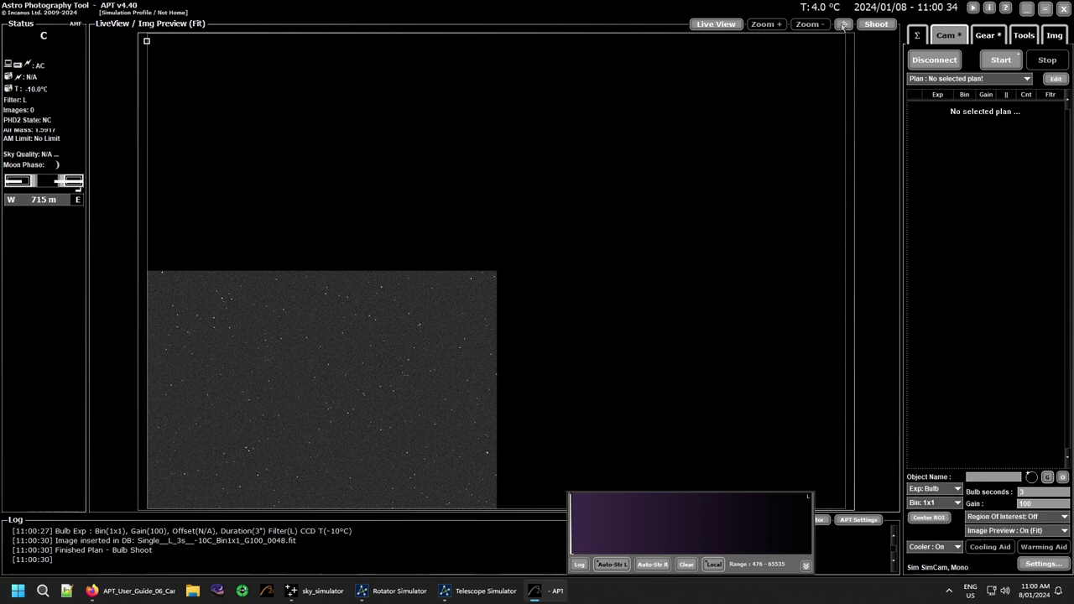
click(877, 25)
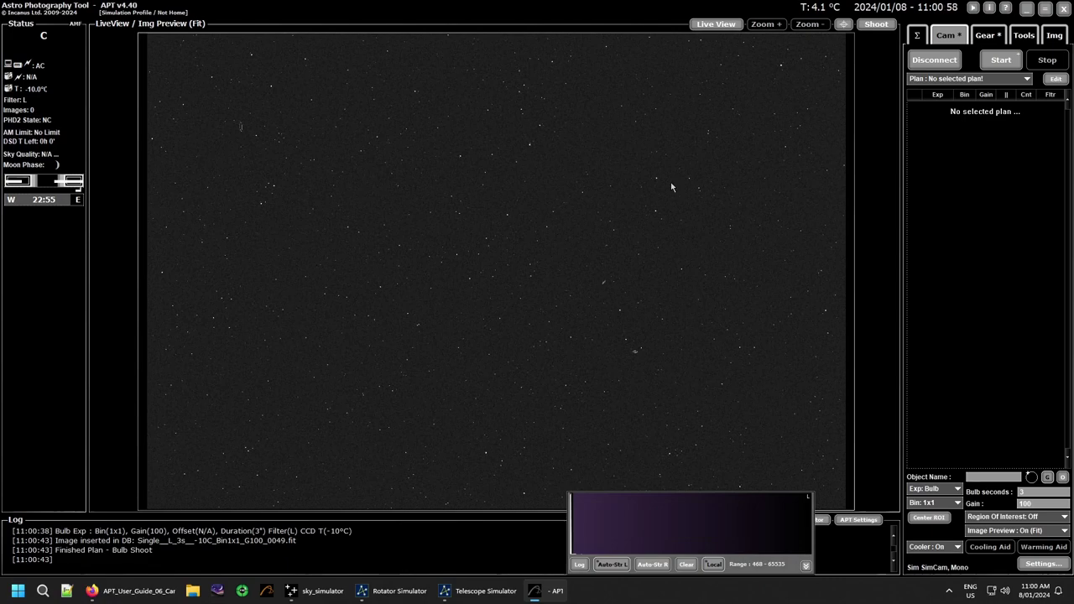
click(989, 520)
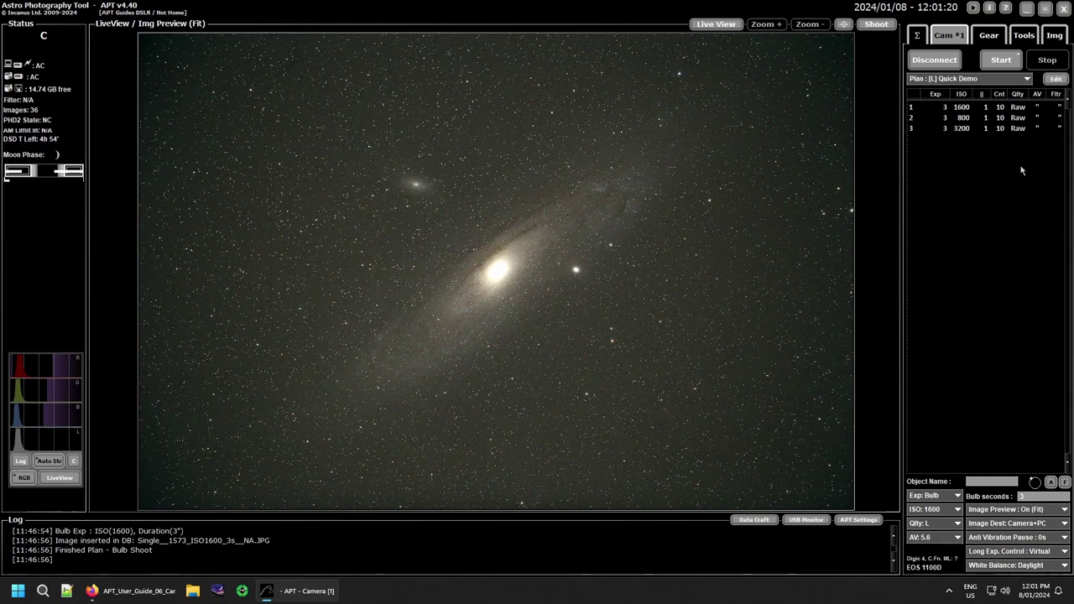
double_click(970, 255)
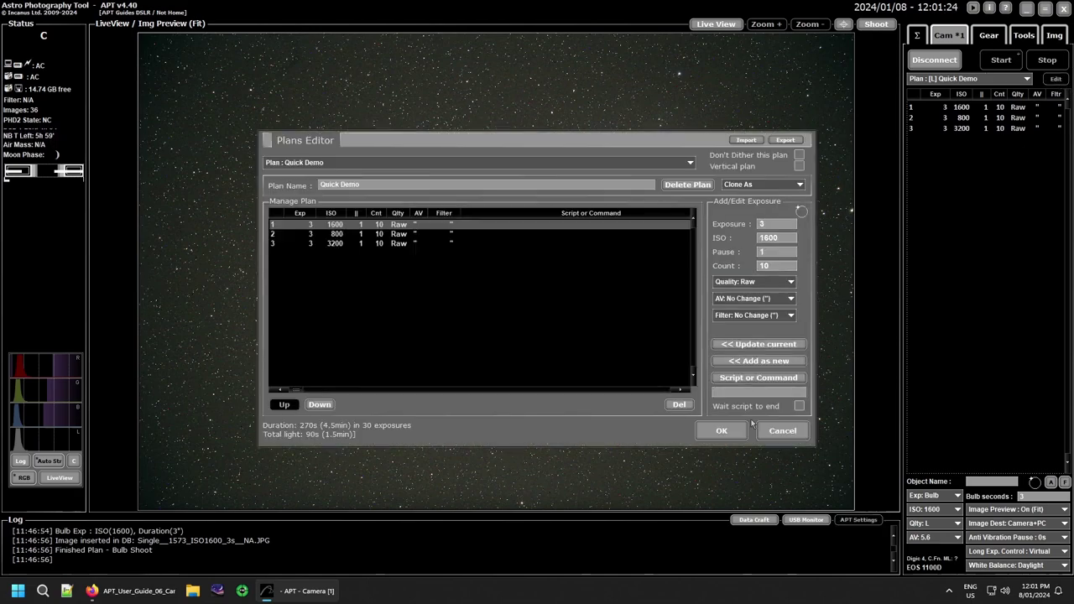
click(779, 433)
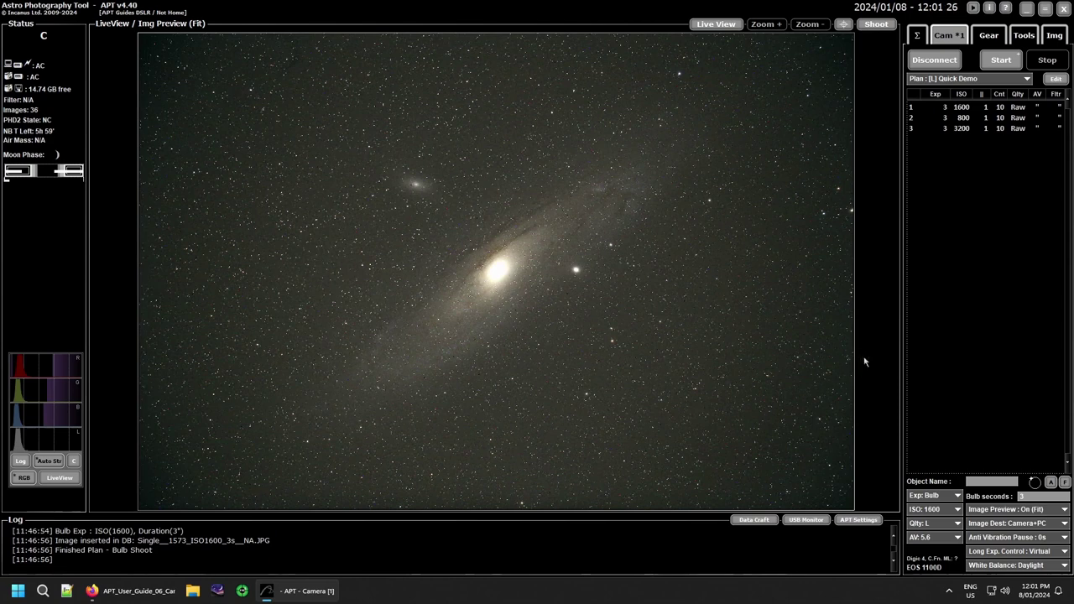
Hide the Fltr column from the plan table, keeping the AV column shown
click(1066, 484)
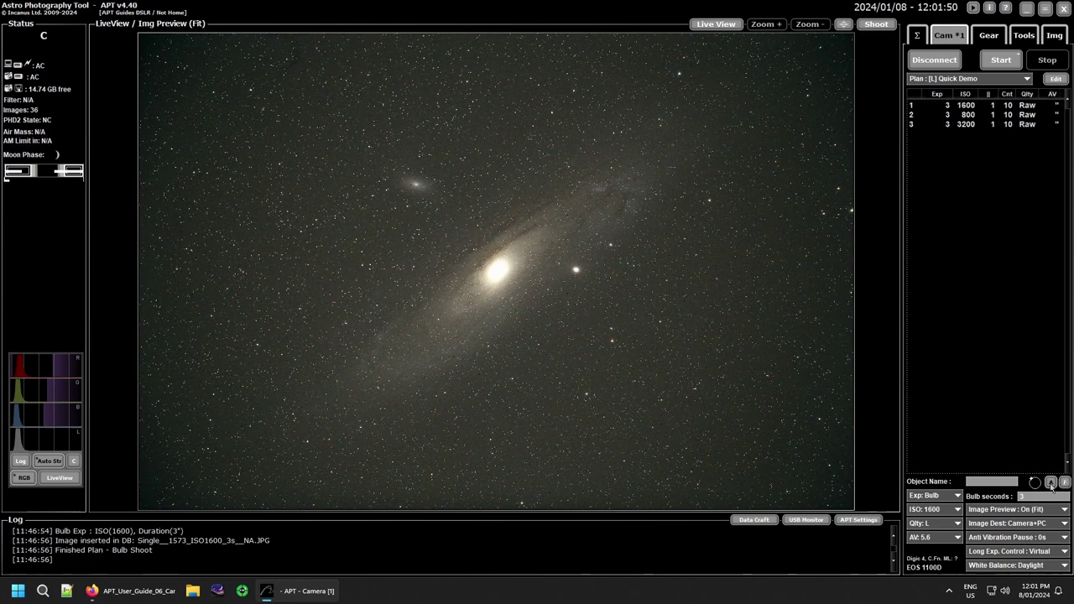
click(1051, 484)
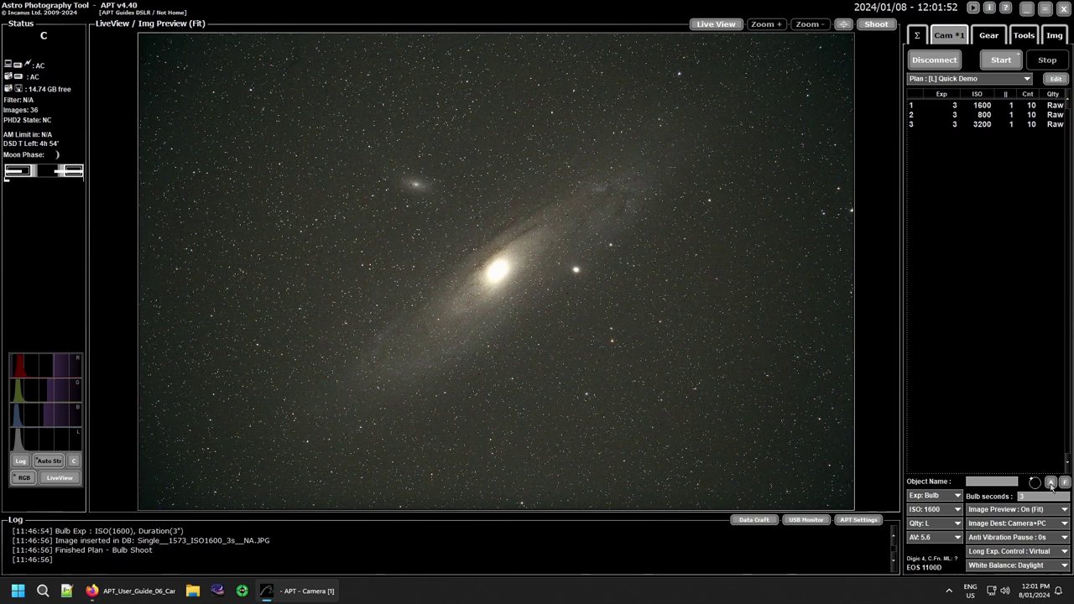
click(1051, 484)
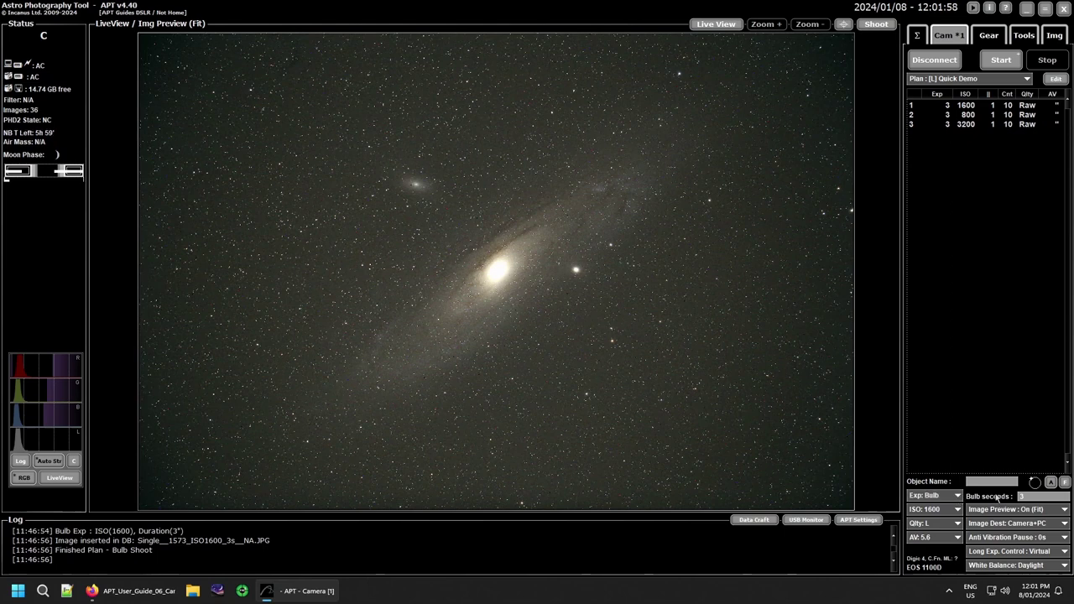
Browse the exposure and ISO lists, leaving exposure at Bulb and ISO at 1600
click(957, 499)
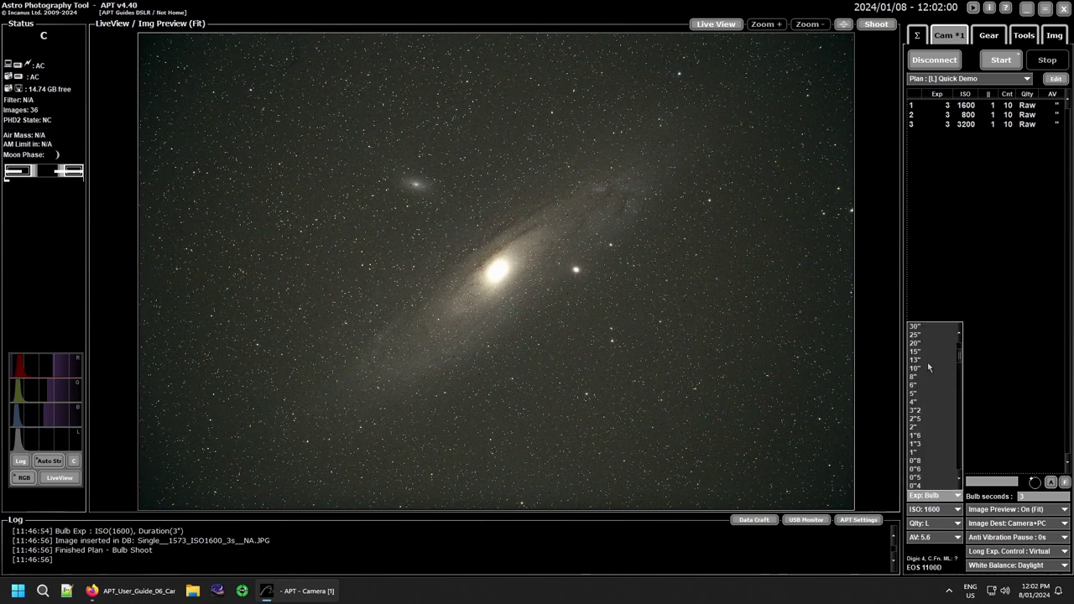
scroll(927, 361, down, 6)
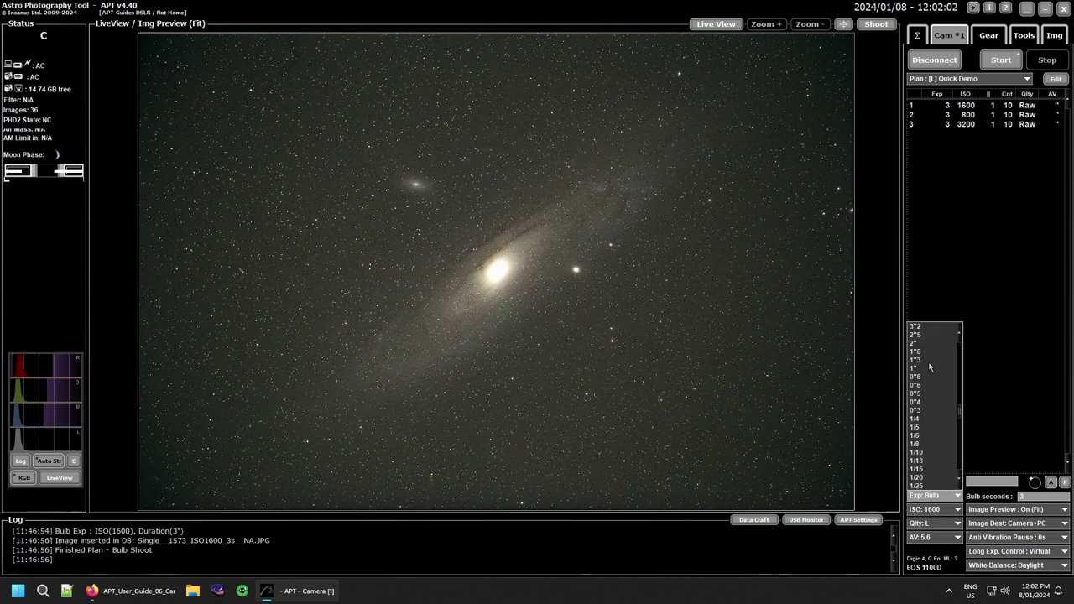
scroll(930, 366, down, 4)
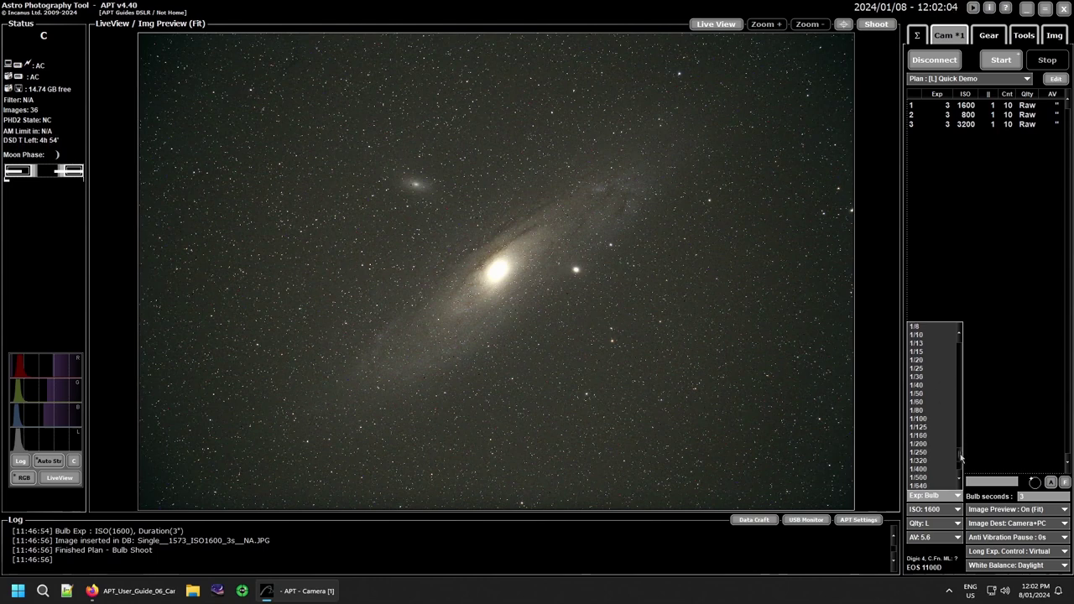
scroll(961, 473, down, 2)
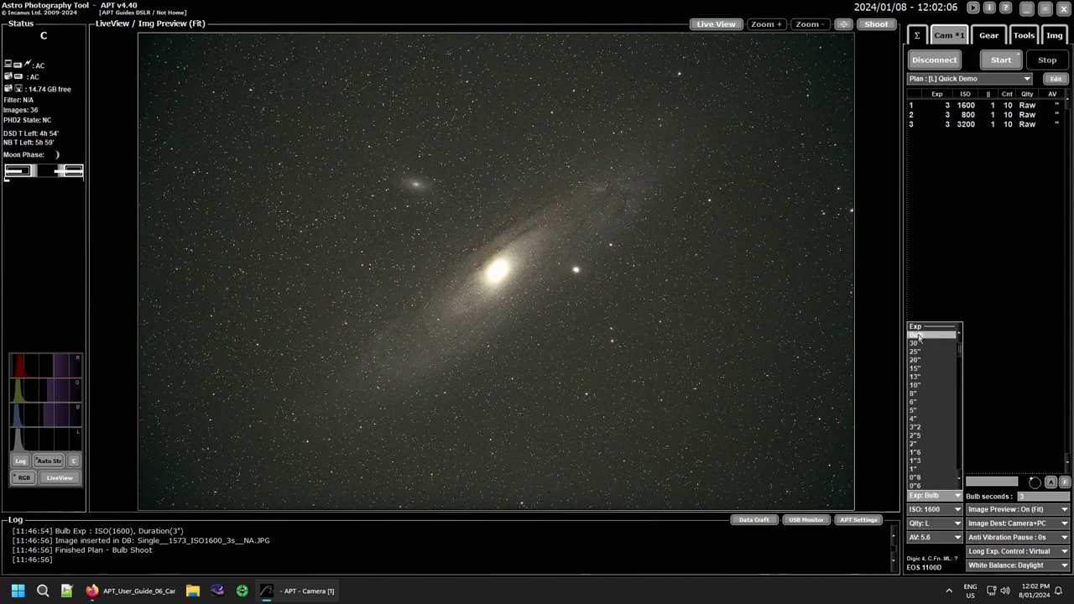
click(919, 337)
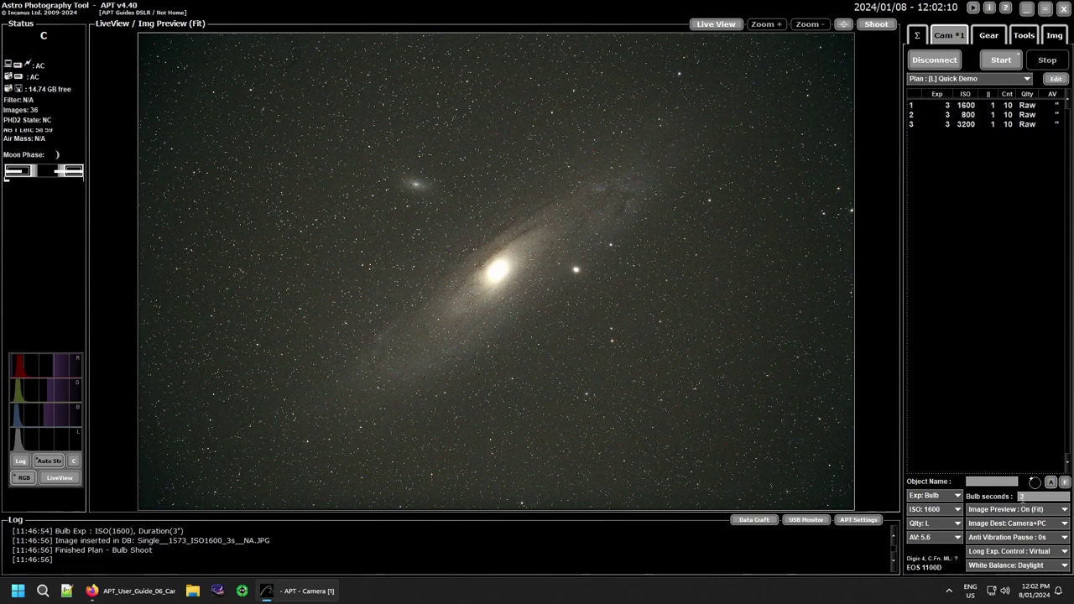
click(959, 512)
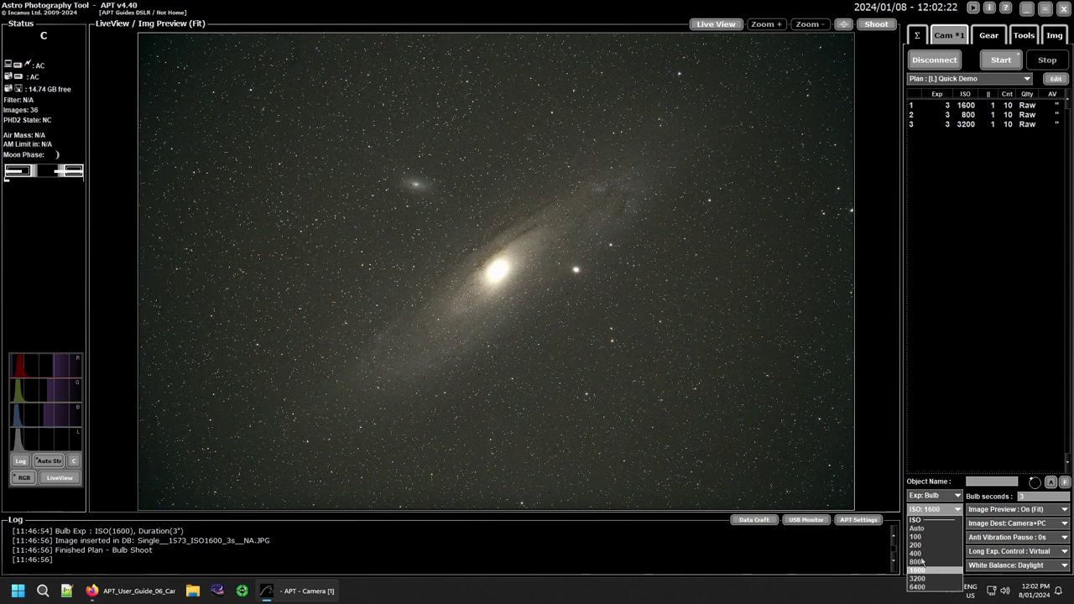
click(954, 570)
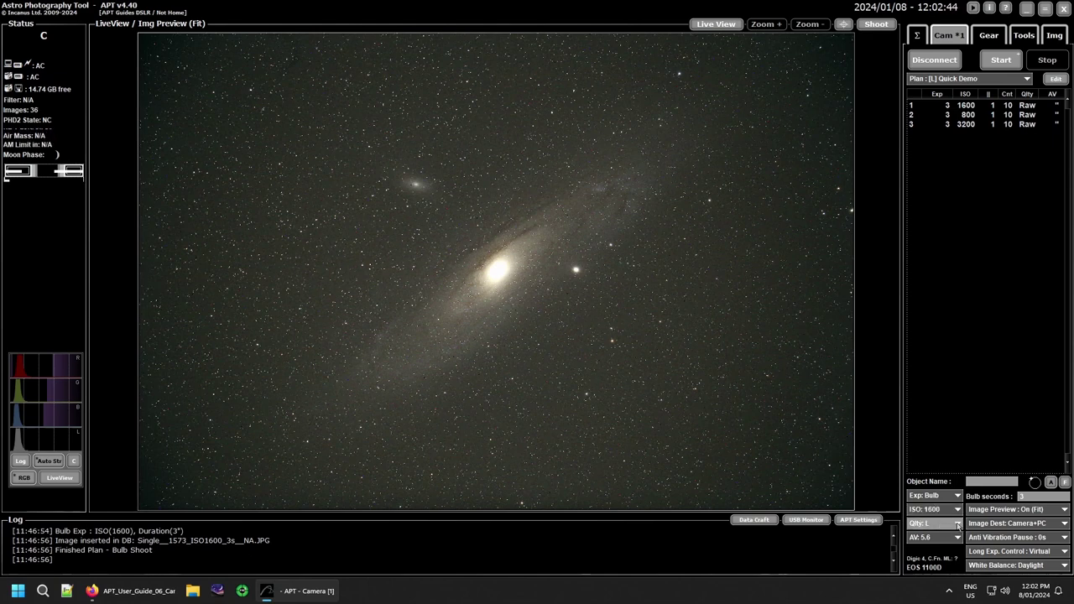
Switch image quality to Raw, then back to L
click(958, 525)
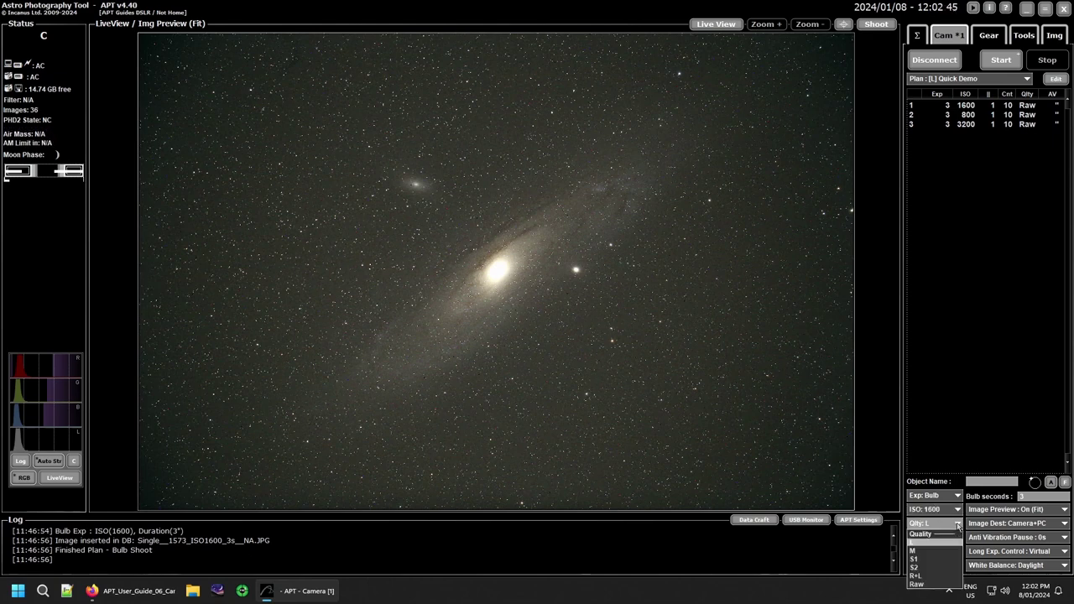
click(923, 584)
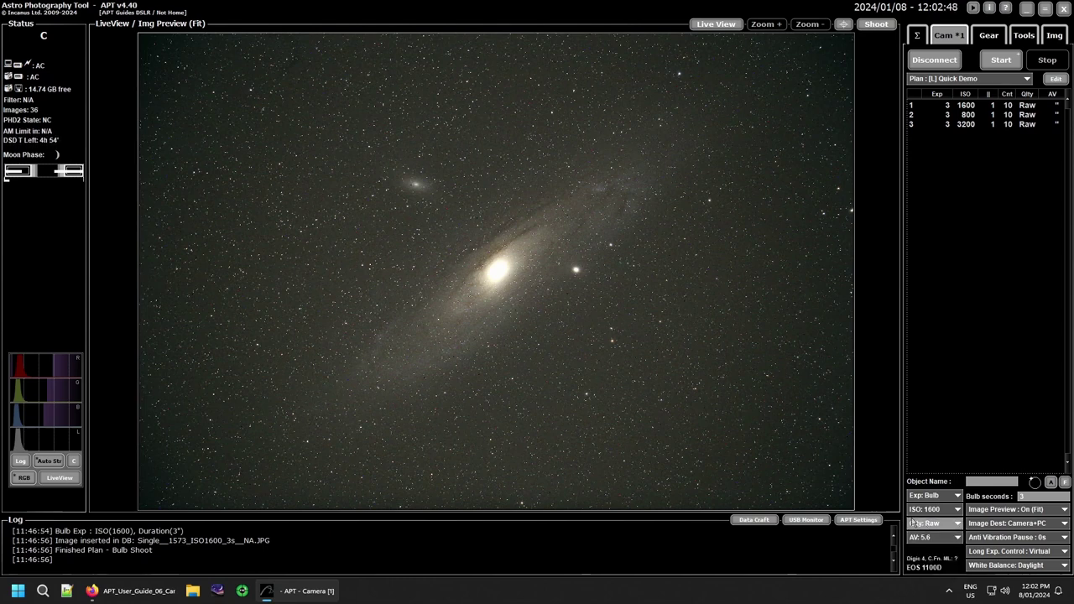
click(958, 525)
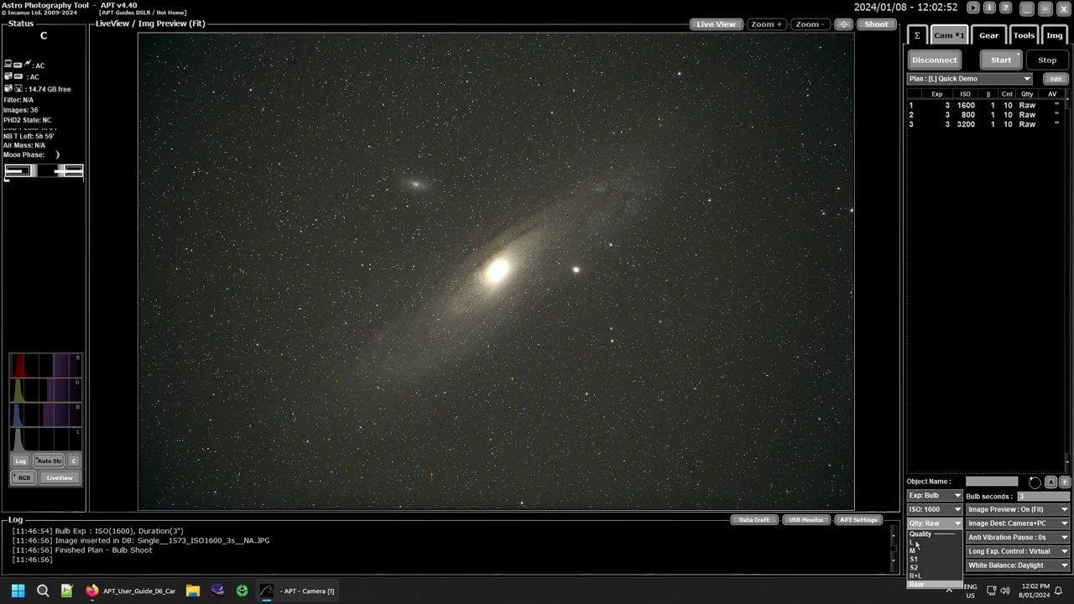
click(914, 543)
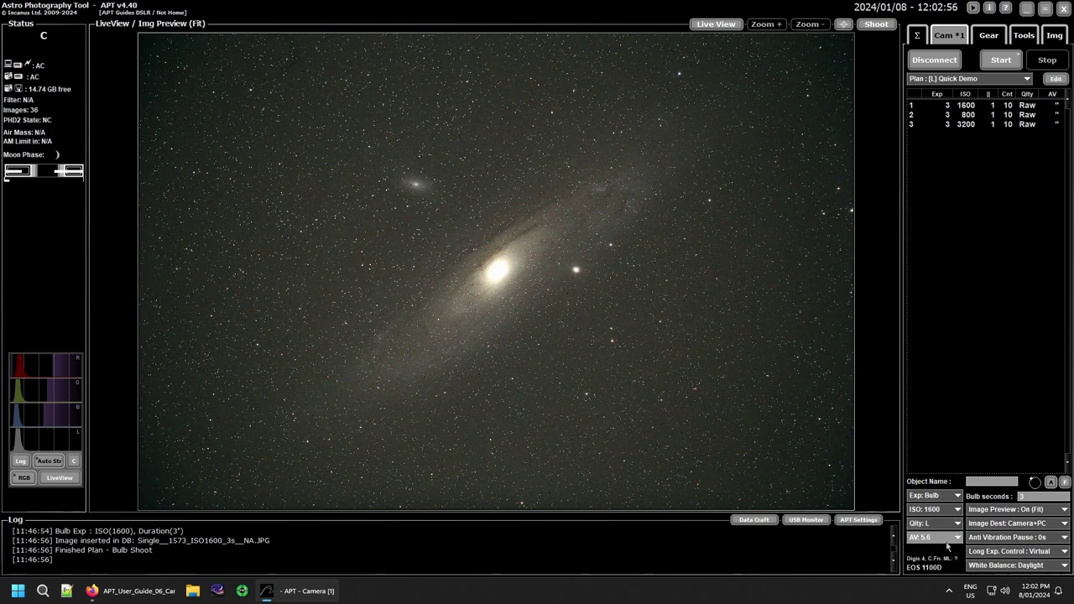
click(957, 538)
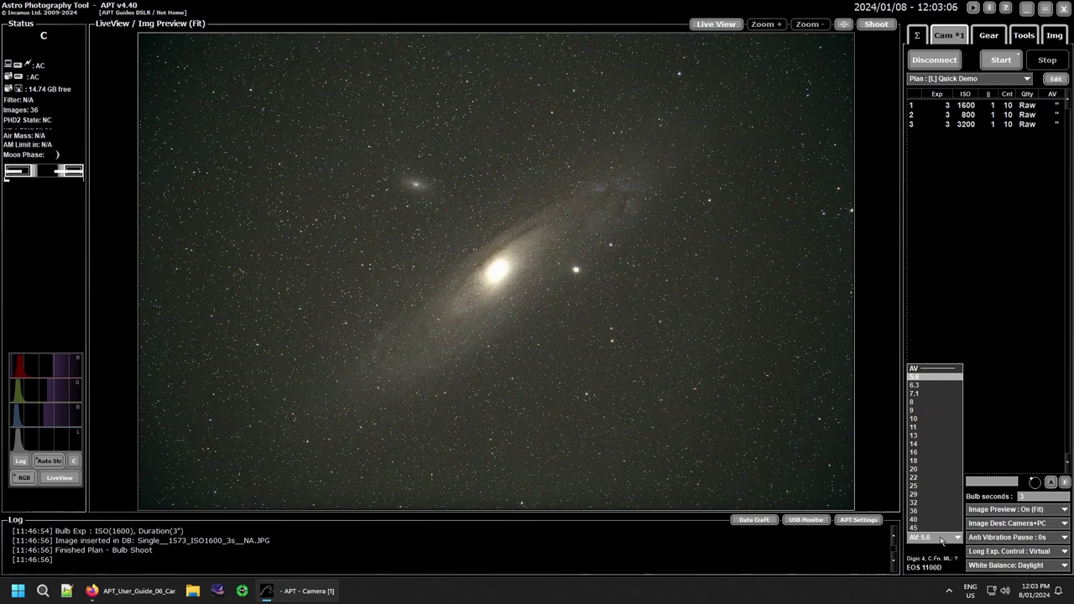
click(913, 376)
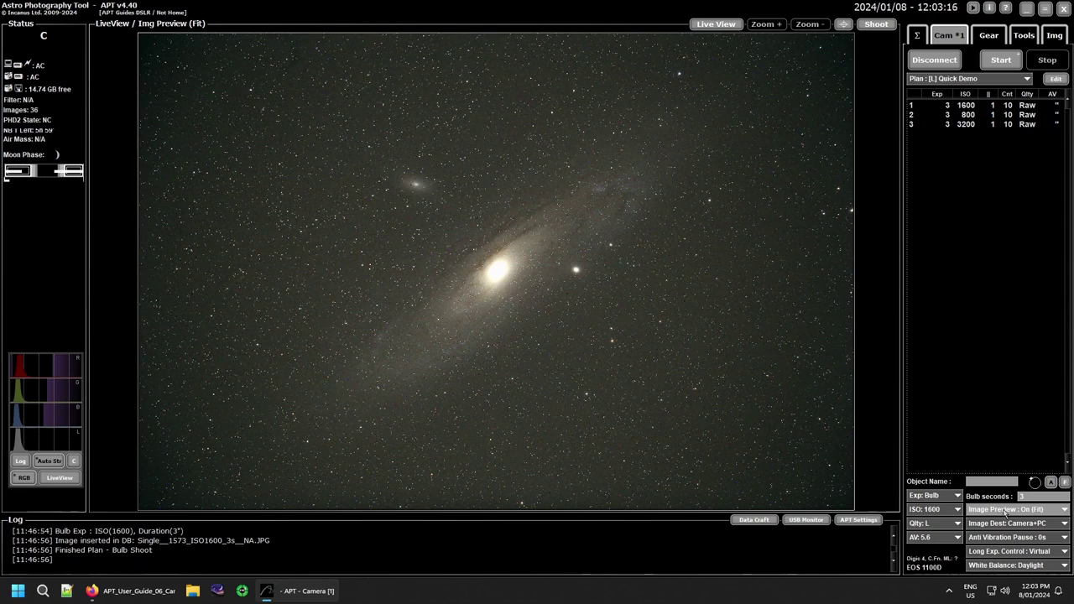
click(1004, 514)
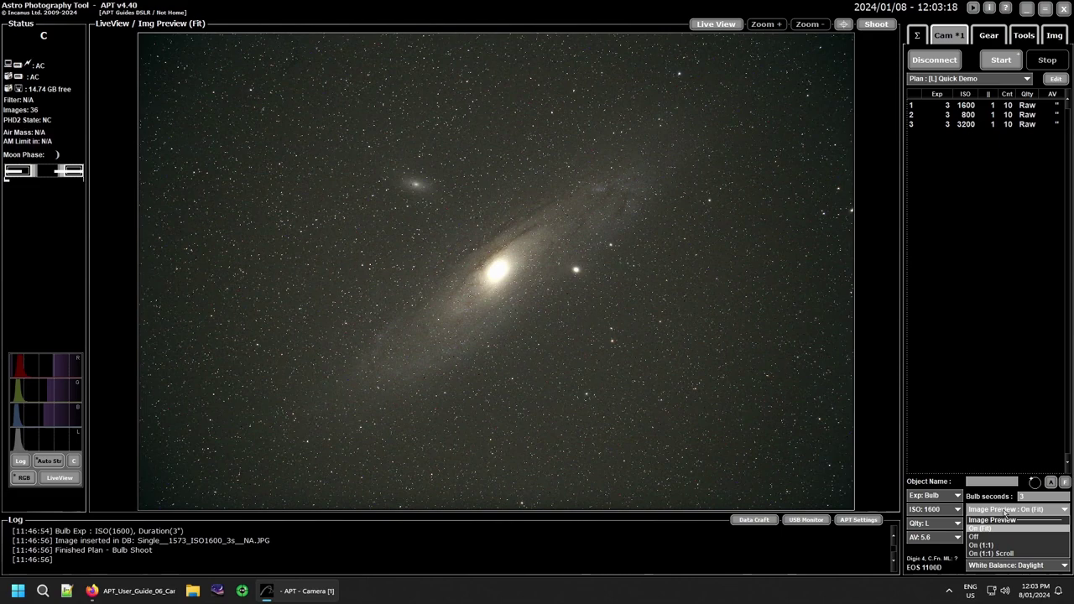
Turn Image Preview off, then back on at On (1:1)
click(978, 537)
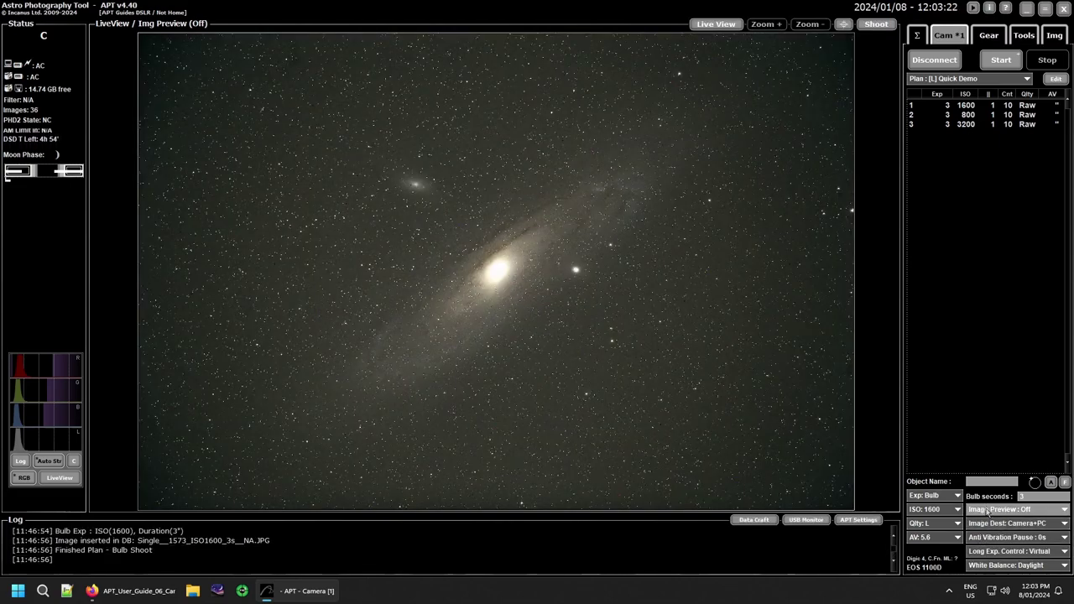
click(988, 510)
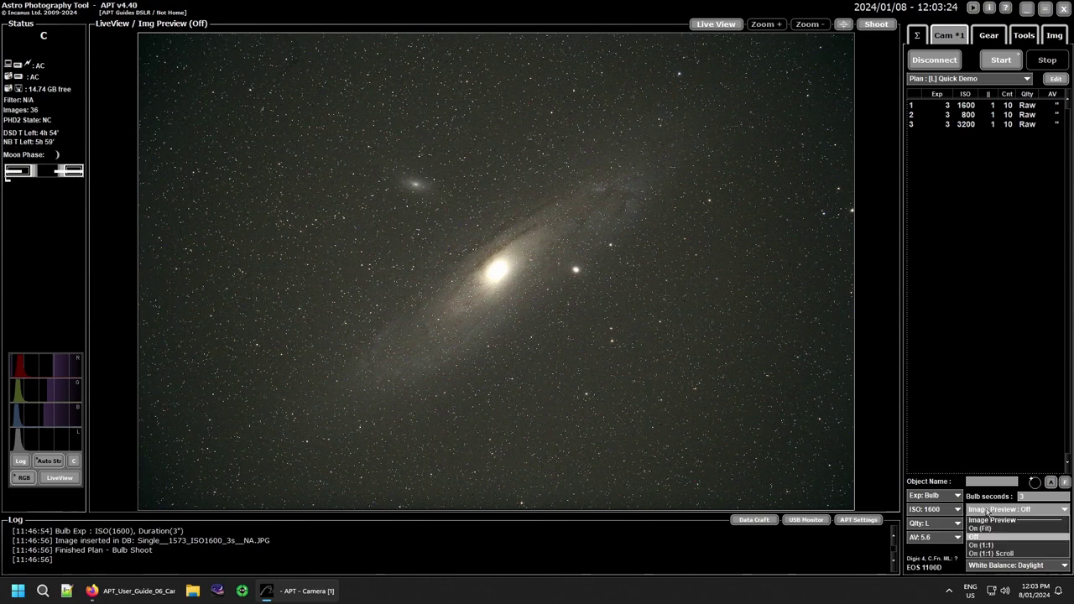
click(990, 545)
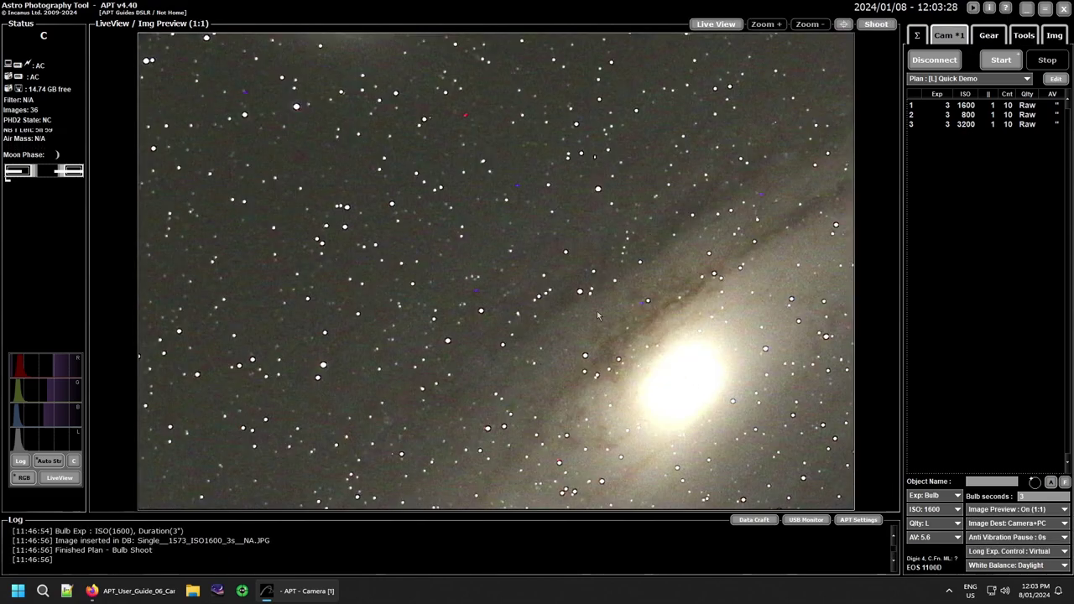
Use On (1:1) Scroll to pan the galaxy frame, then switch Image Preview to On (Fit)
click(1002, 512)
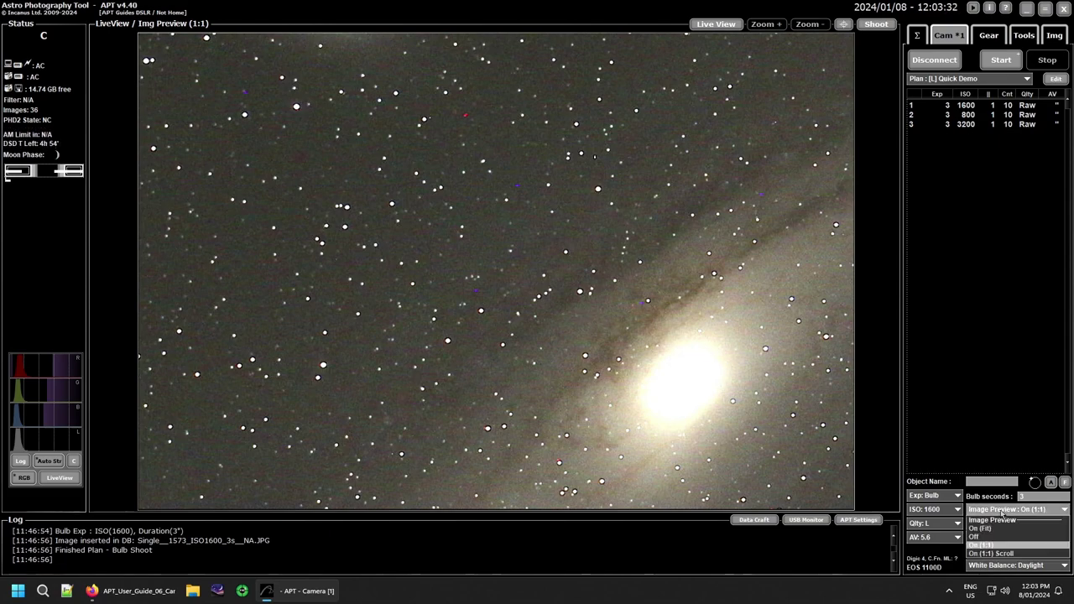
click(998, 554)
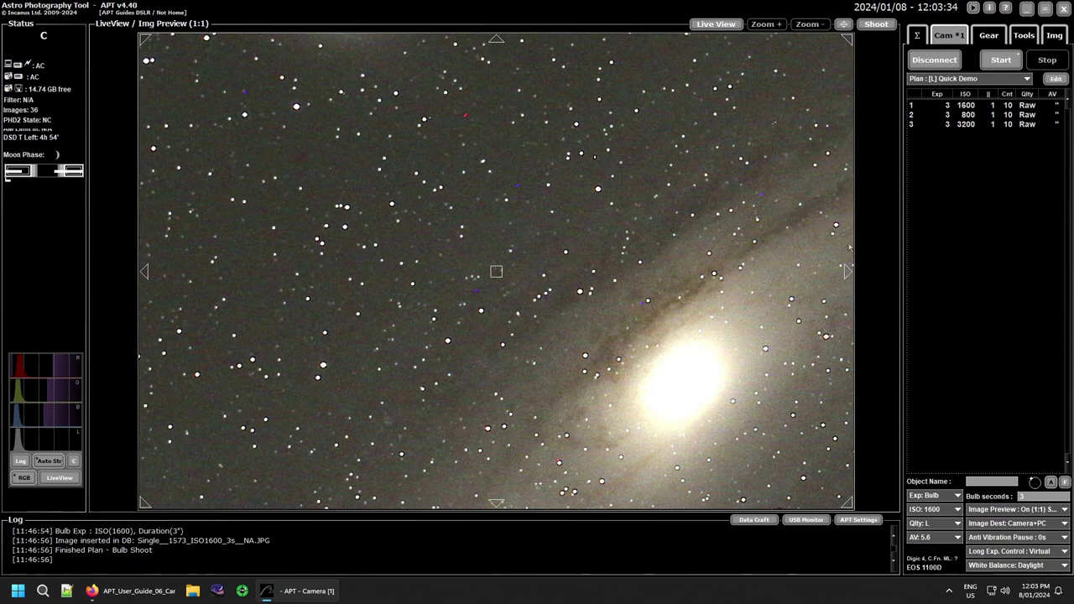
click(846, 272)
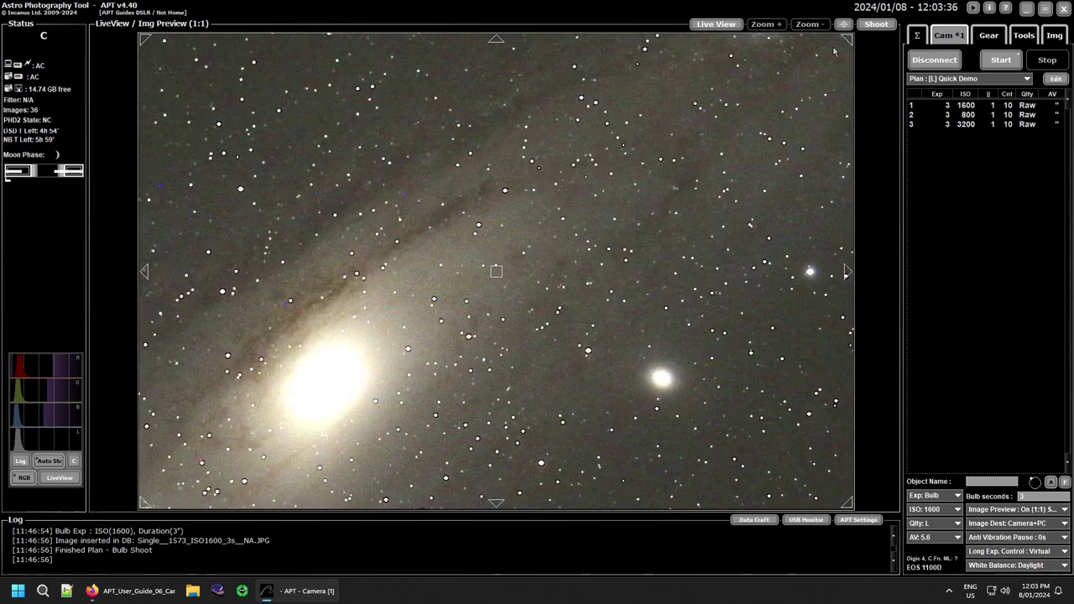
click(847, 38)
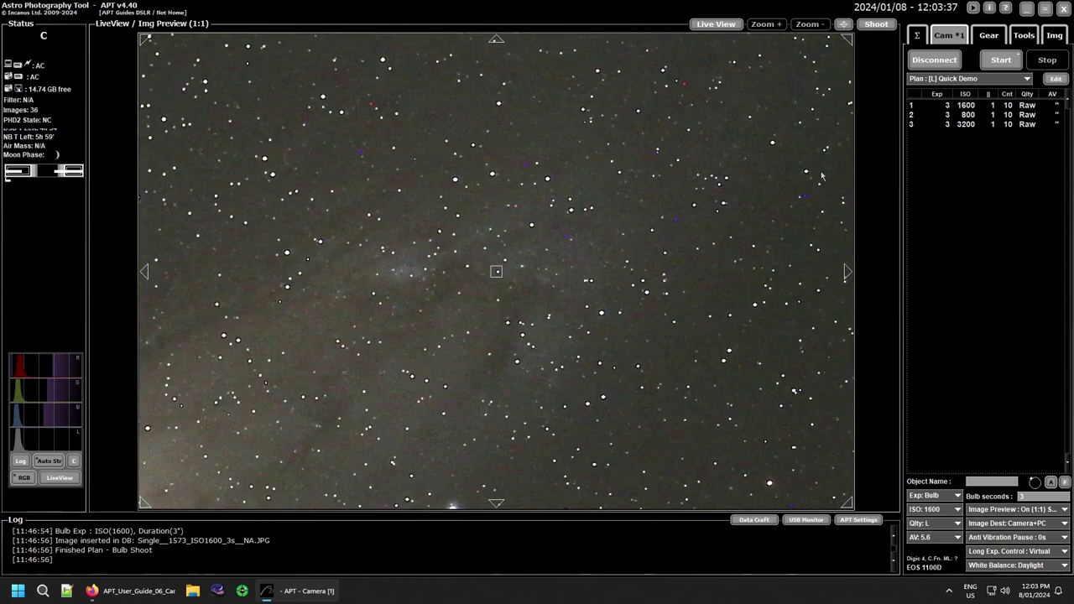
click(1016, 509)
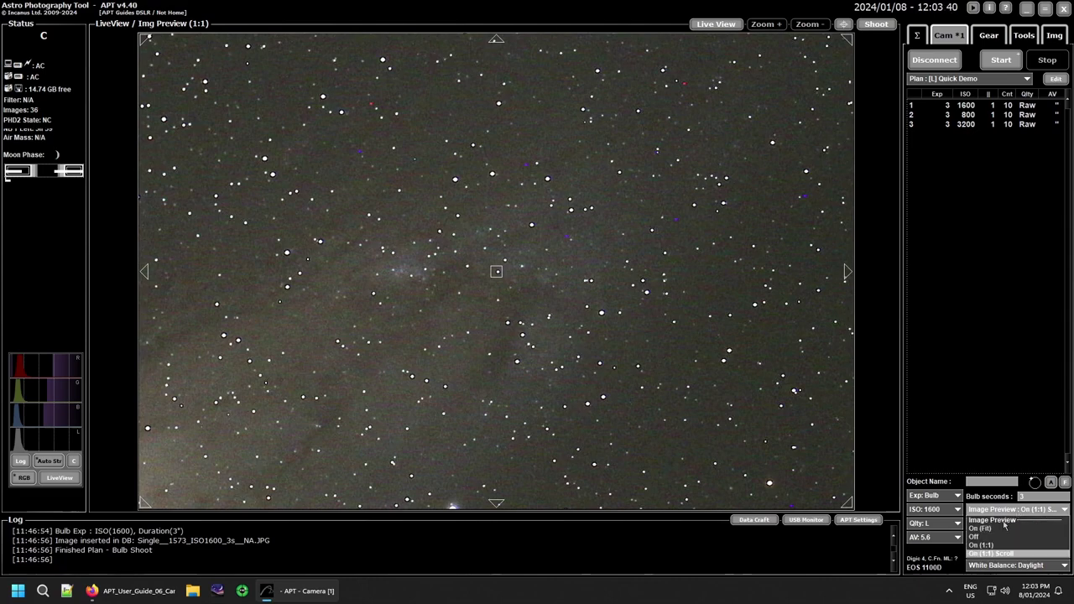
click(996, 531)
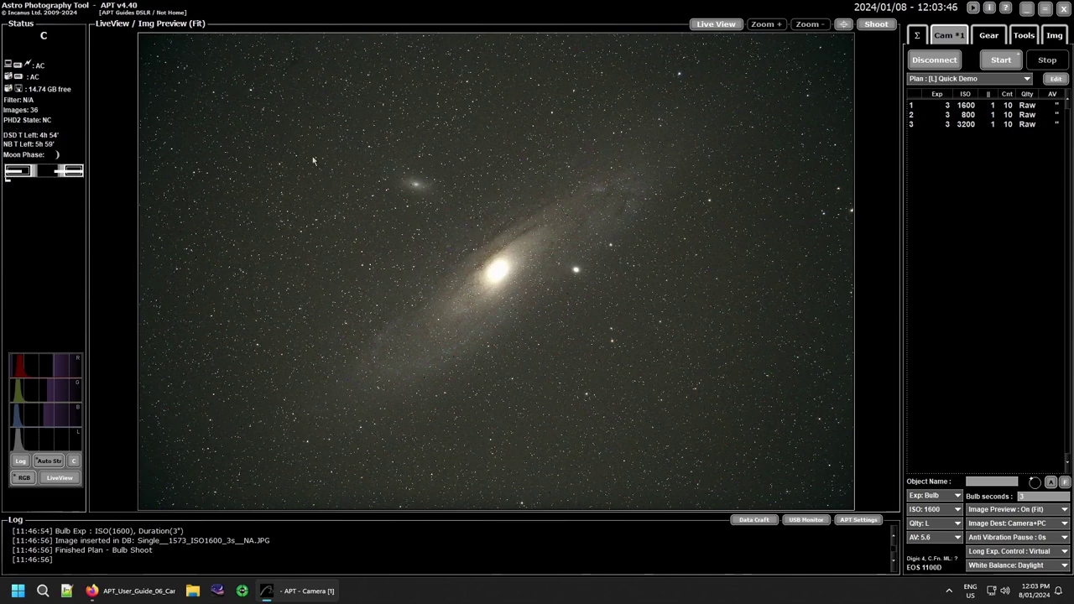
double_click(415, 187)
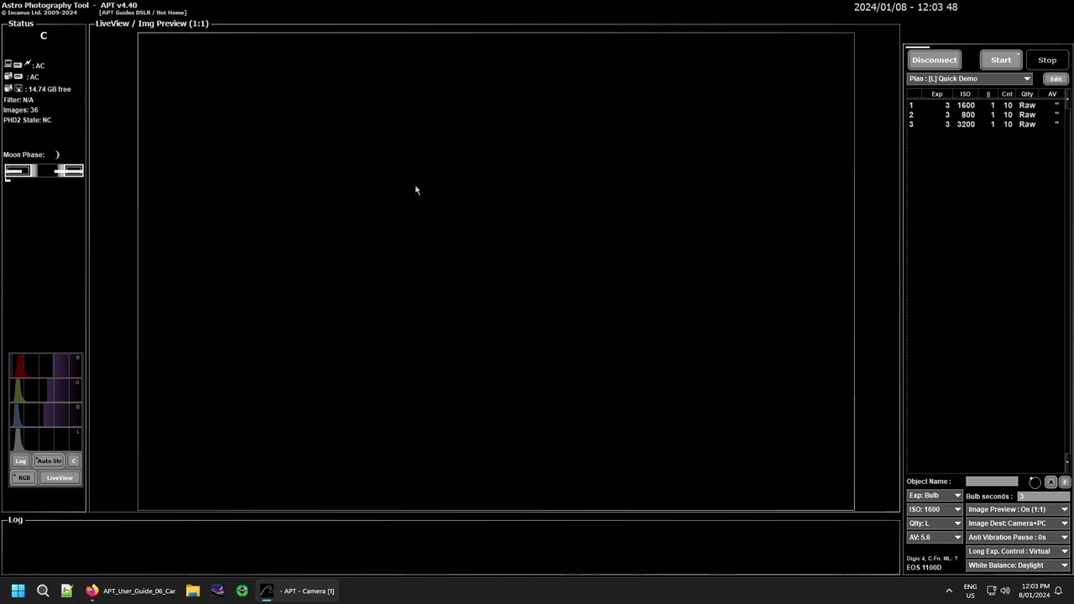
double_click(493, 263)
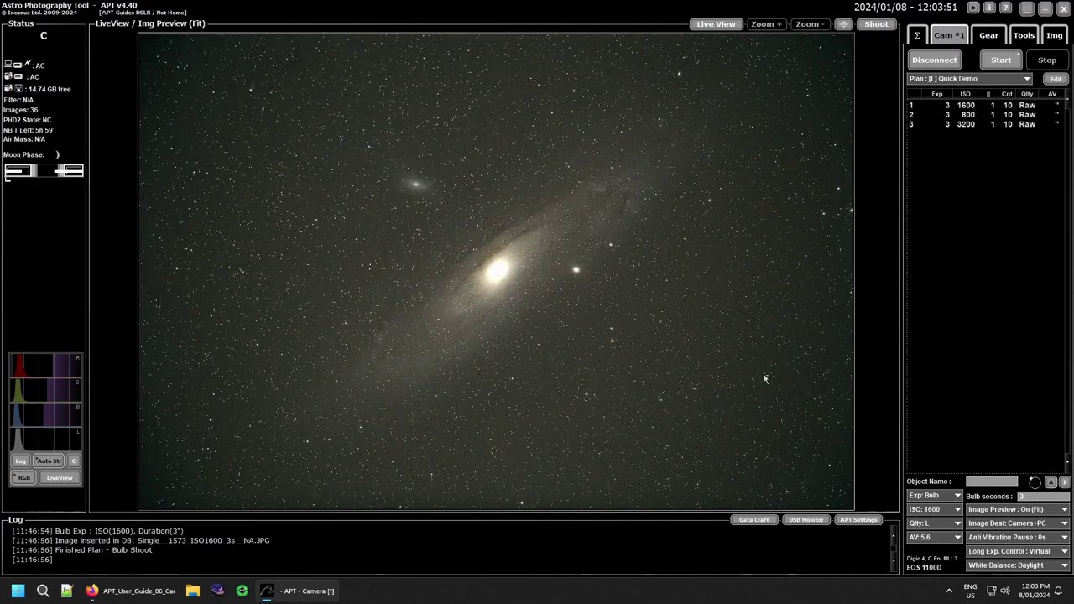
double_click(721, 373)
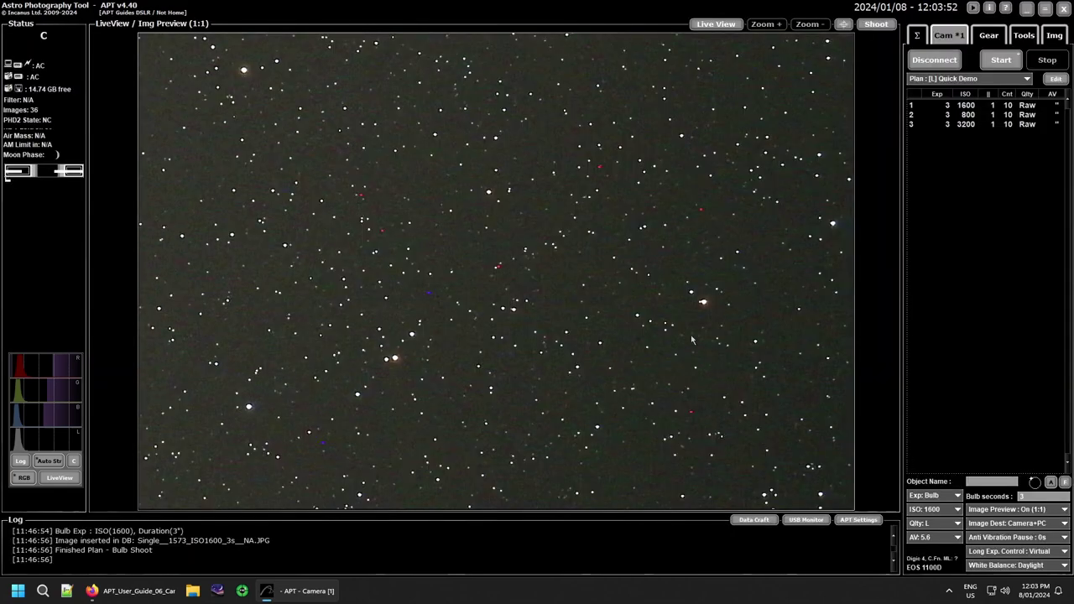
double_click(425, 199)
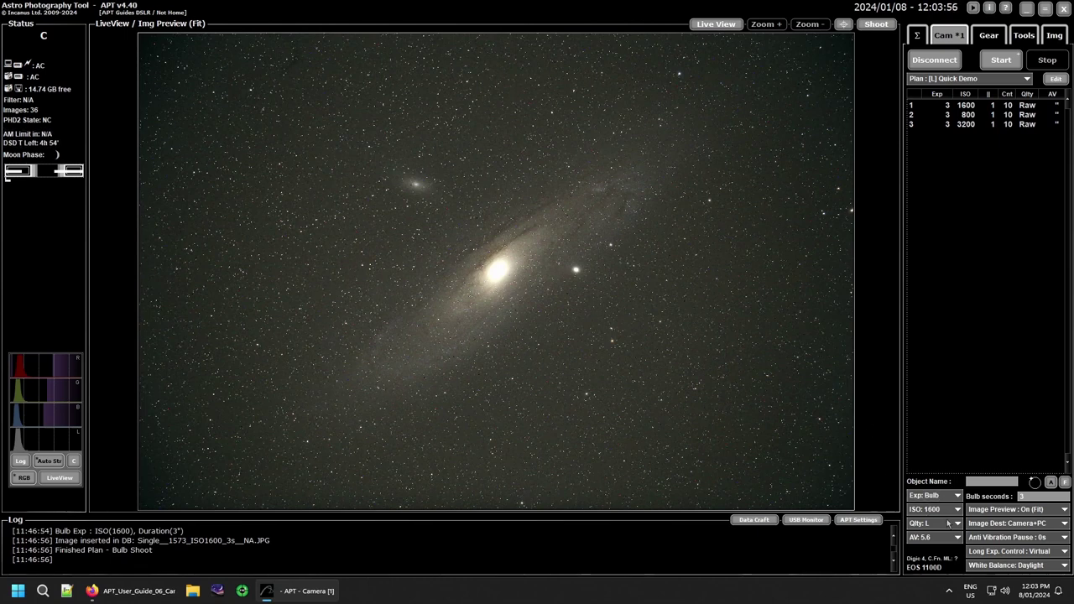
click(1063, 526)
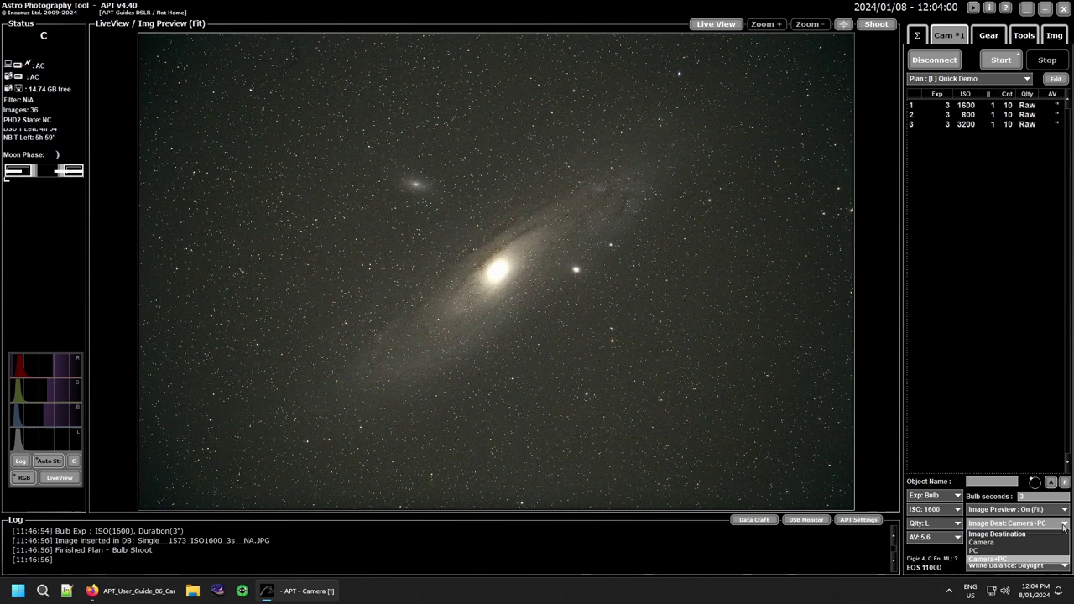
Set Image Dest to PC instead of Camera+PC
click(997, 549)
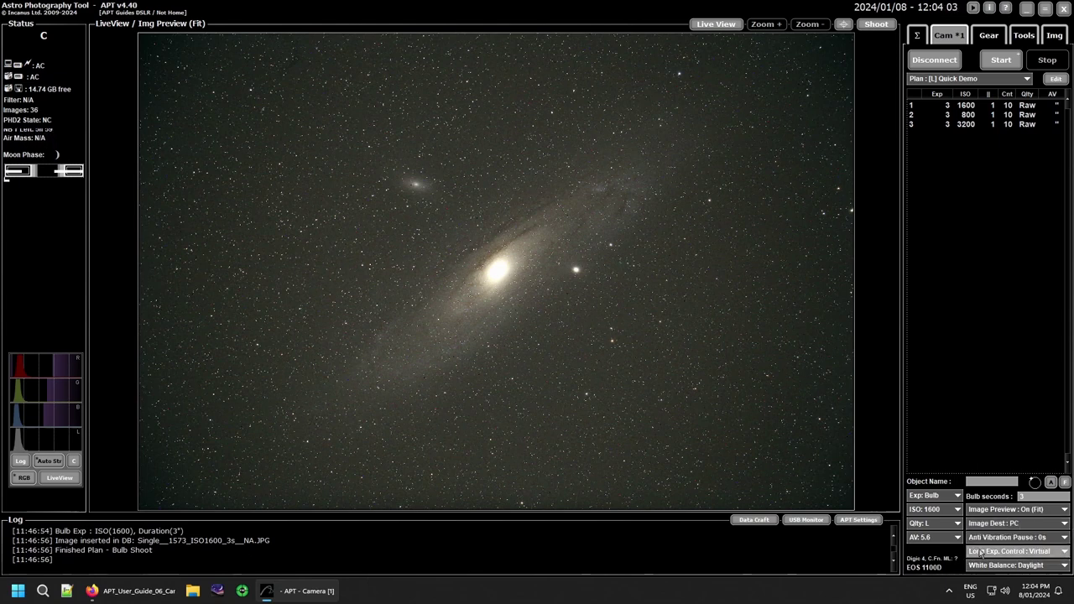
click(1046, 527)
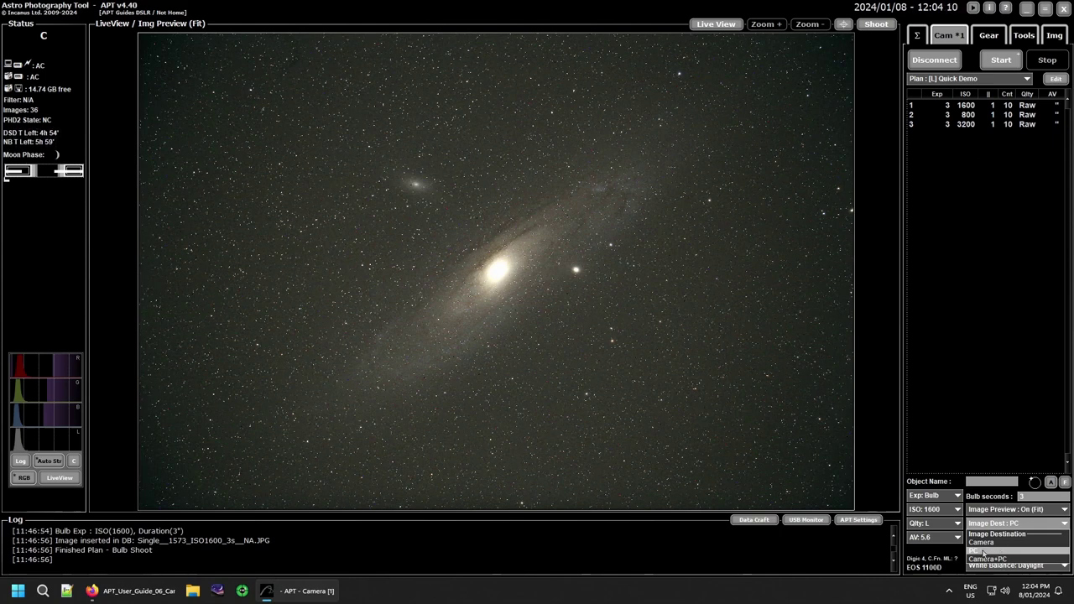
click(984, 551)
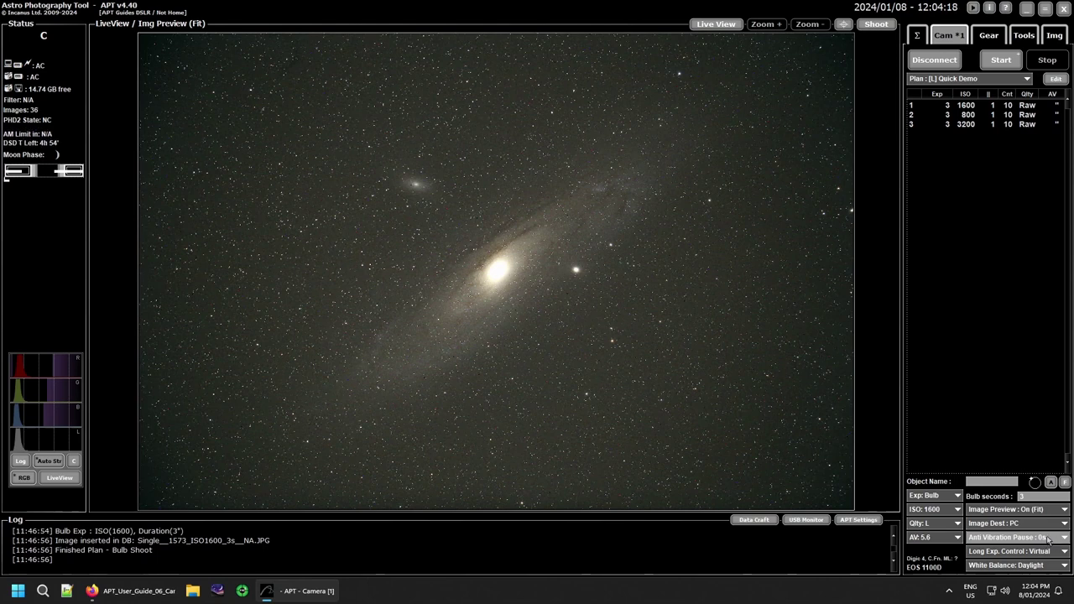
Review the 0s–19s anti-vibration pause values and keep the pause at 0s
click(1064, 538)
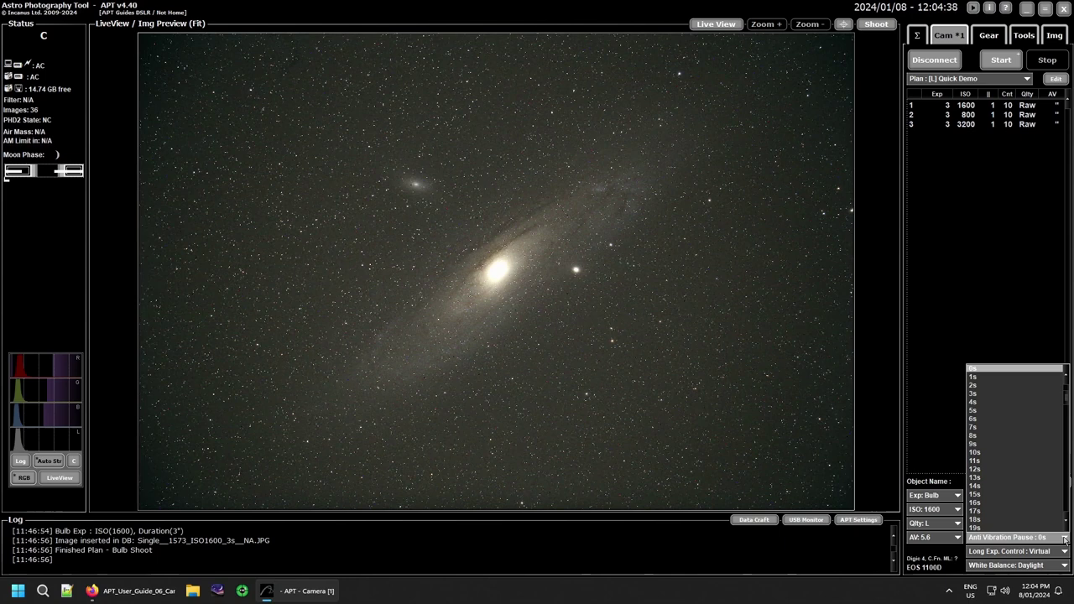
click(1064, 539)
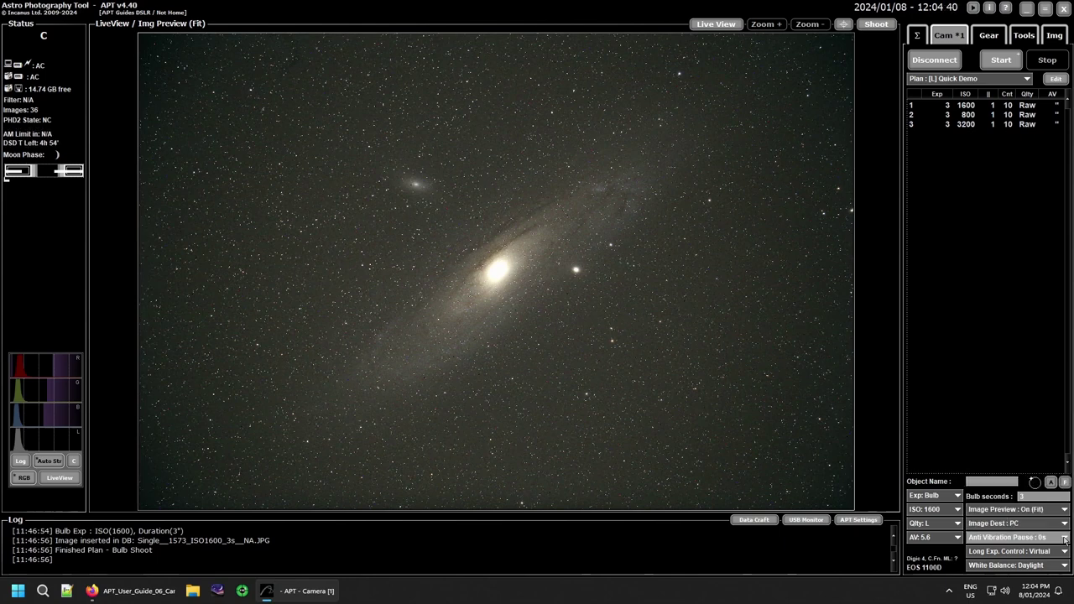
click(1063, 539)
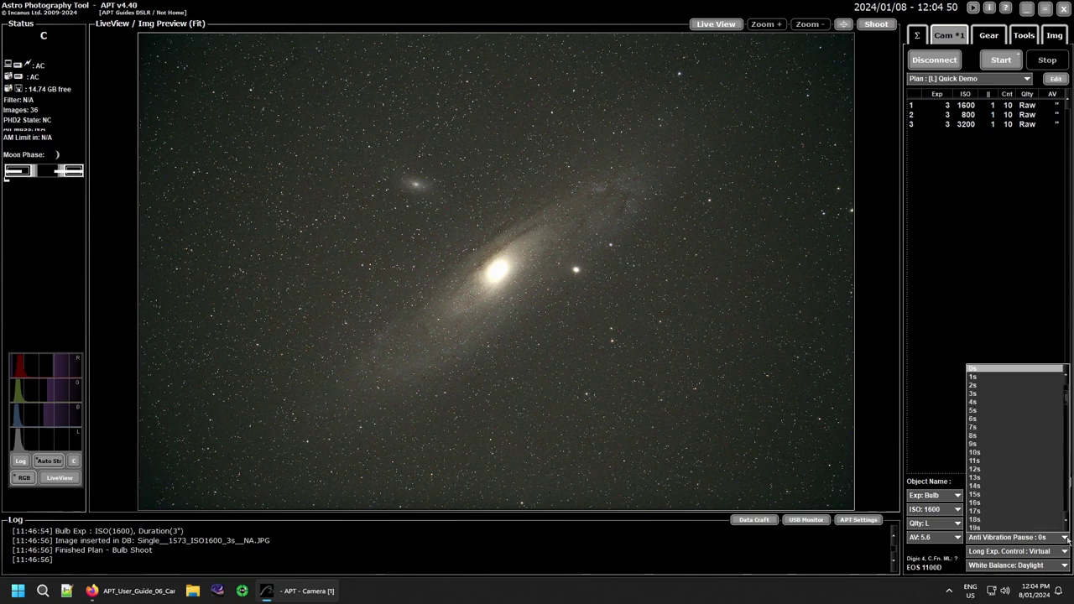
click(979, 370)
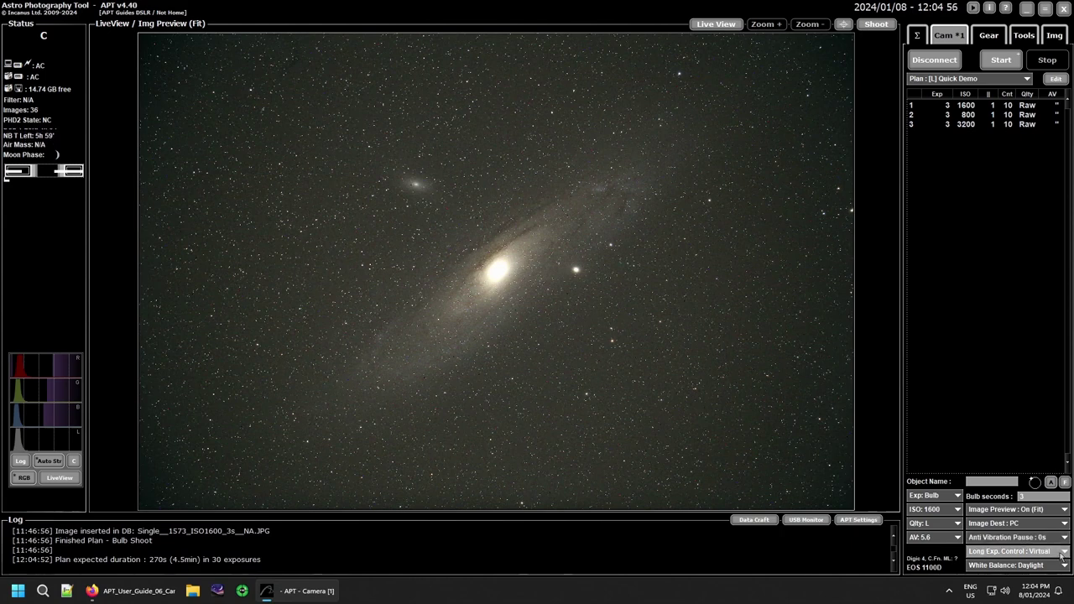
click(1062, 554)
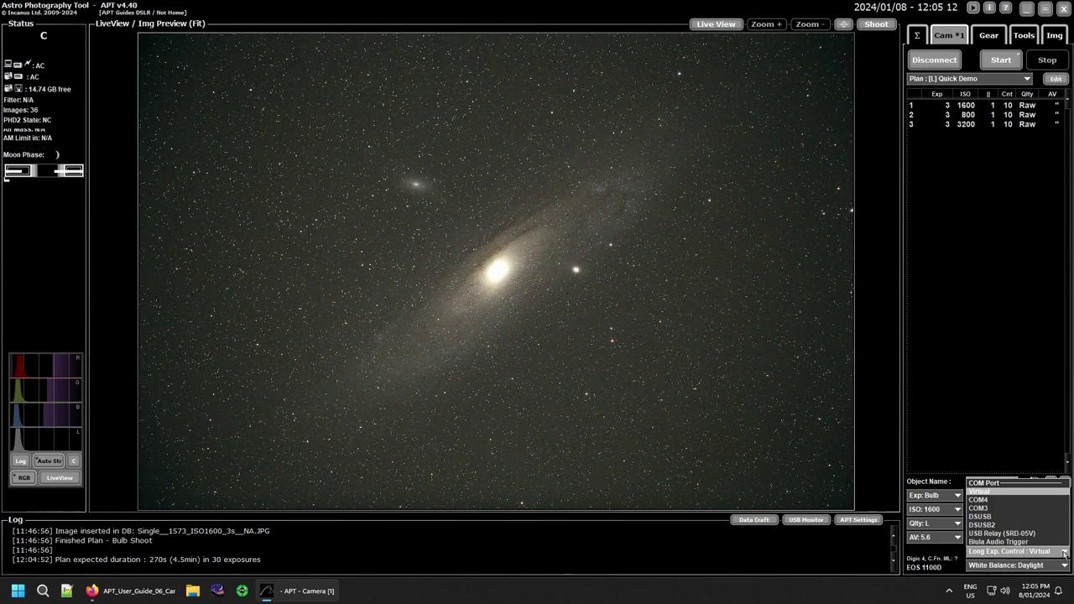
click(986, 493)
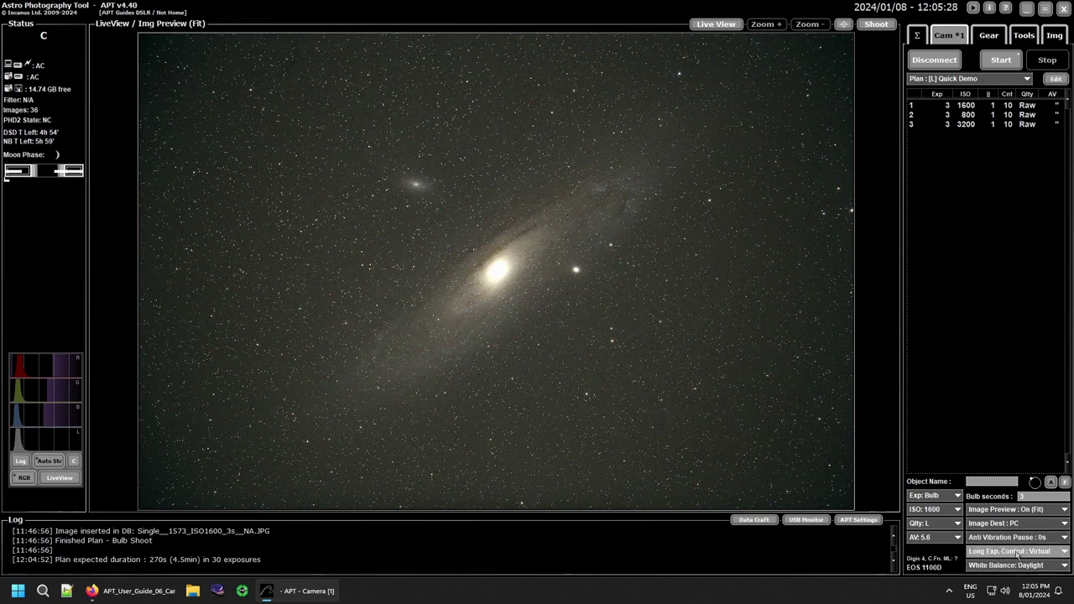
click(1063, 566)
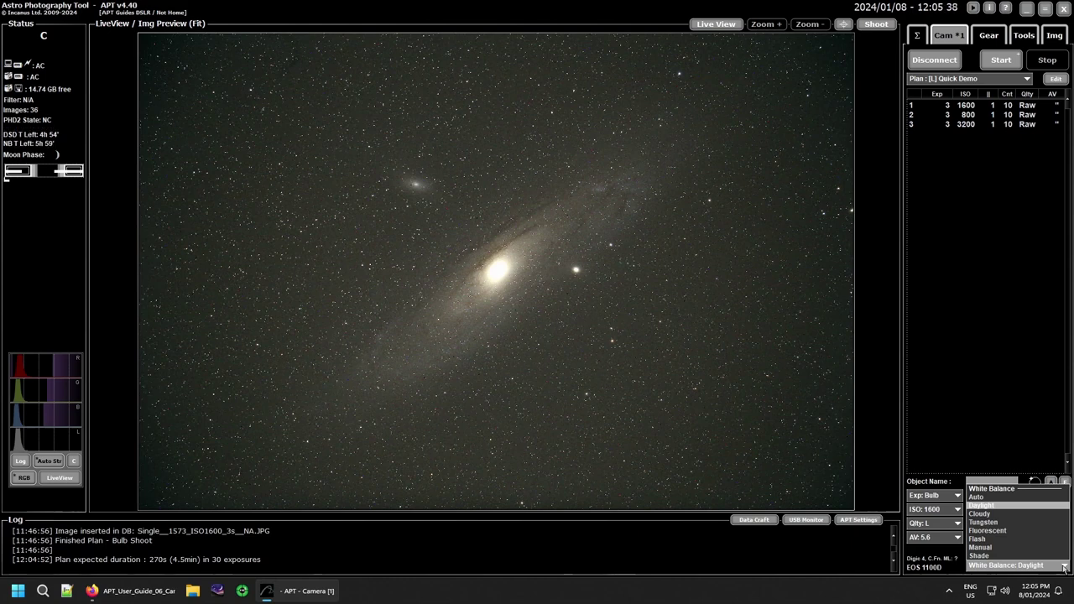
click(1063, 568)
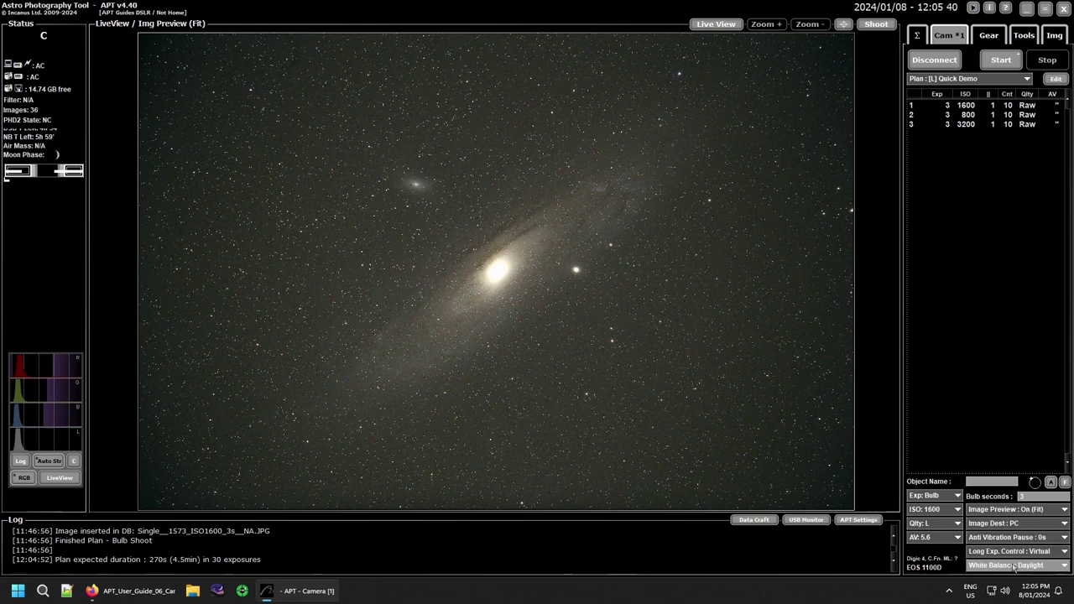